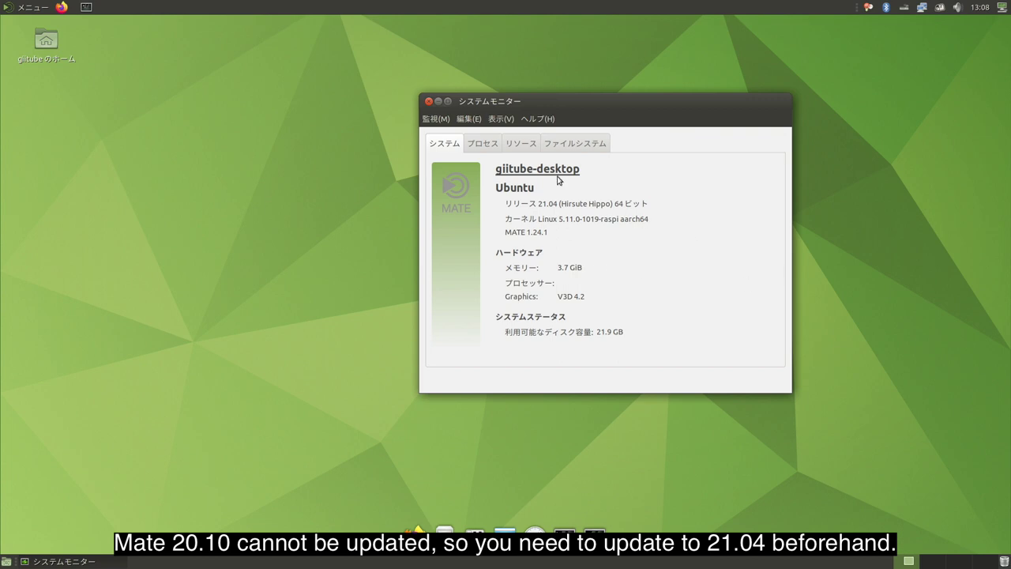
- Close the system monitor and add the ppa:ubuntu-mate-dev/fresh-mate repository with sudo add-apt-repository in a terminal, entering the account password and confirming the addition
left_click(428, 101)
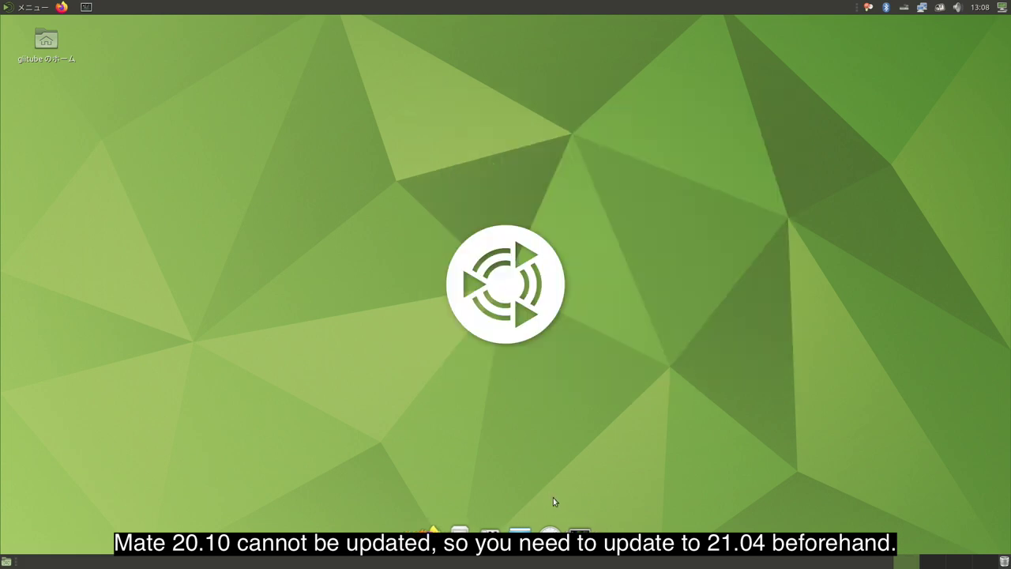
left_click(582, 540)
type("sudo ")
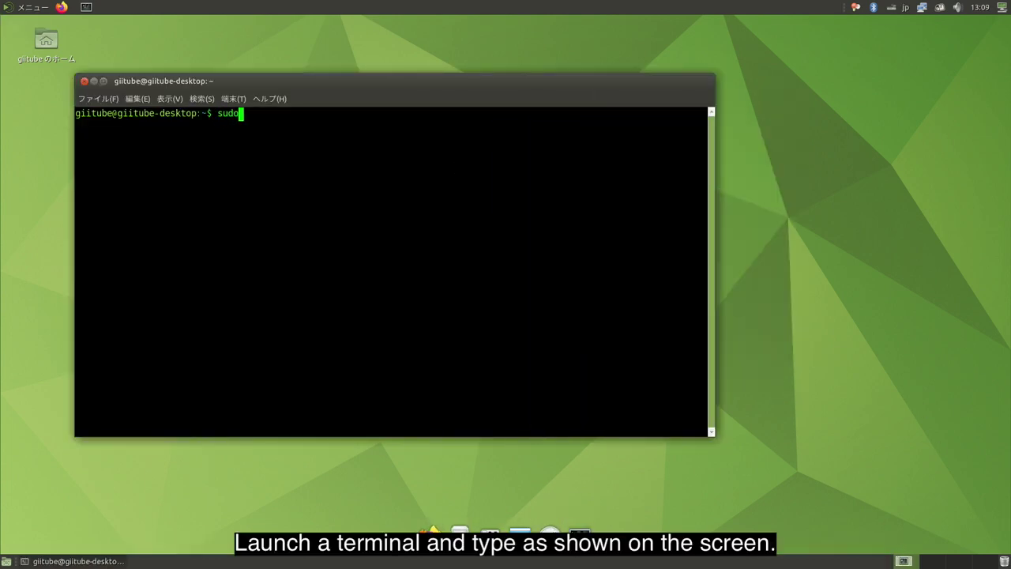
type("add-apt-reposi")
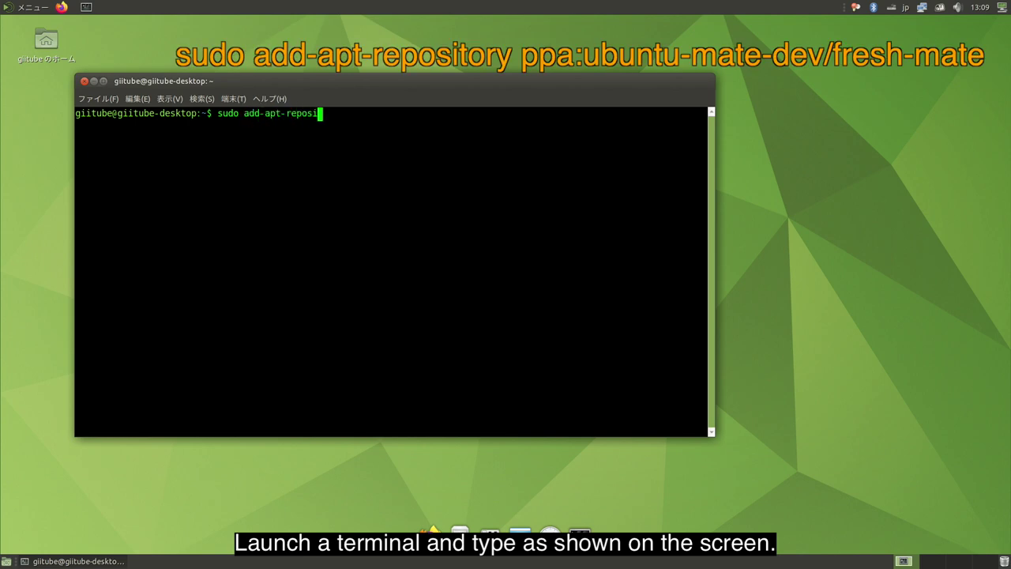
type("tory ppa:ubuntu-mate")
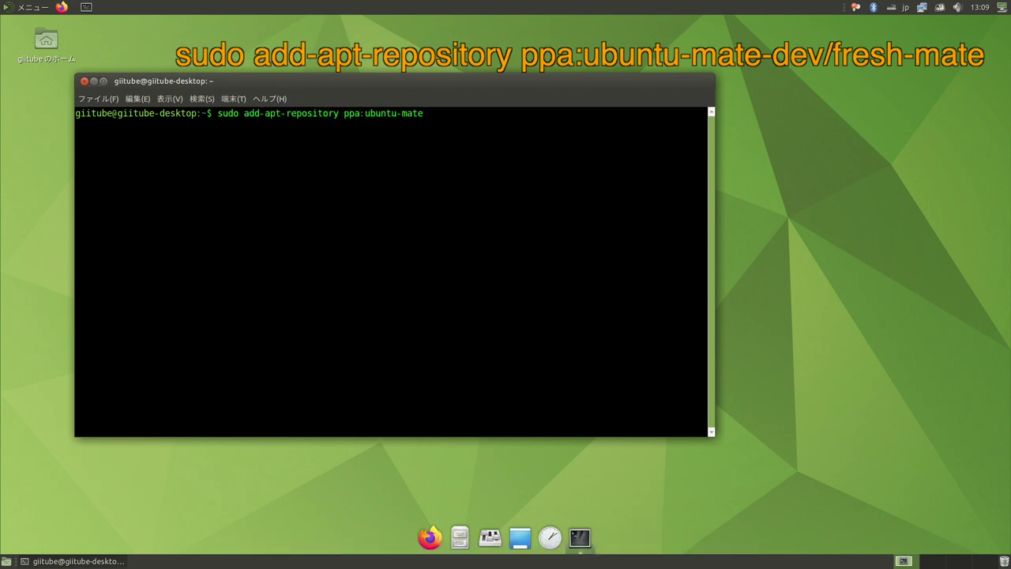
type("-dev/fresh-mate")
key("Return")
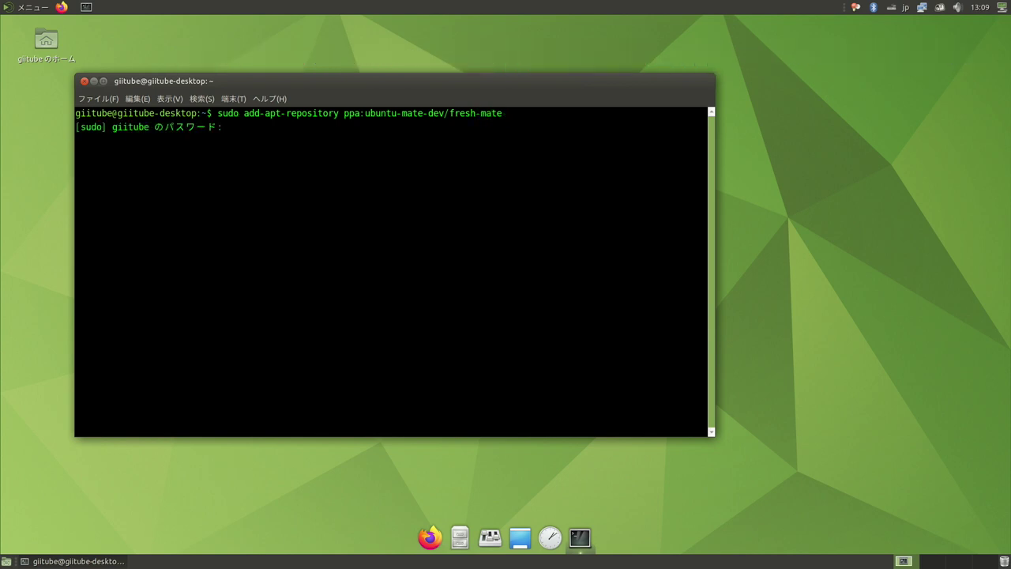
key("Return")
key("Return")
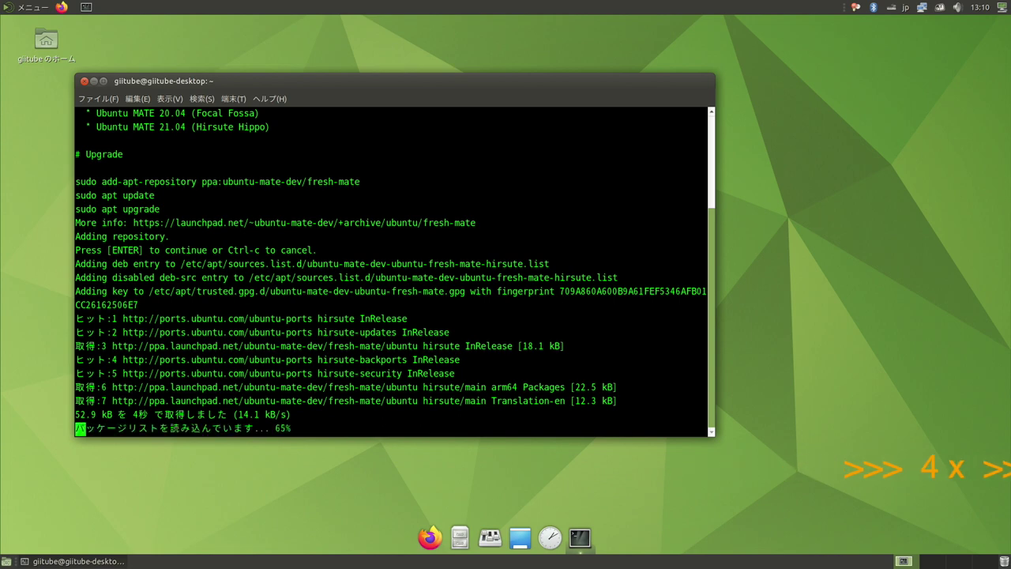
- Upgrade the installed packages with sudo apt upgrade, accepting with y, and restart the system with sudo reboot
type("sudo ")
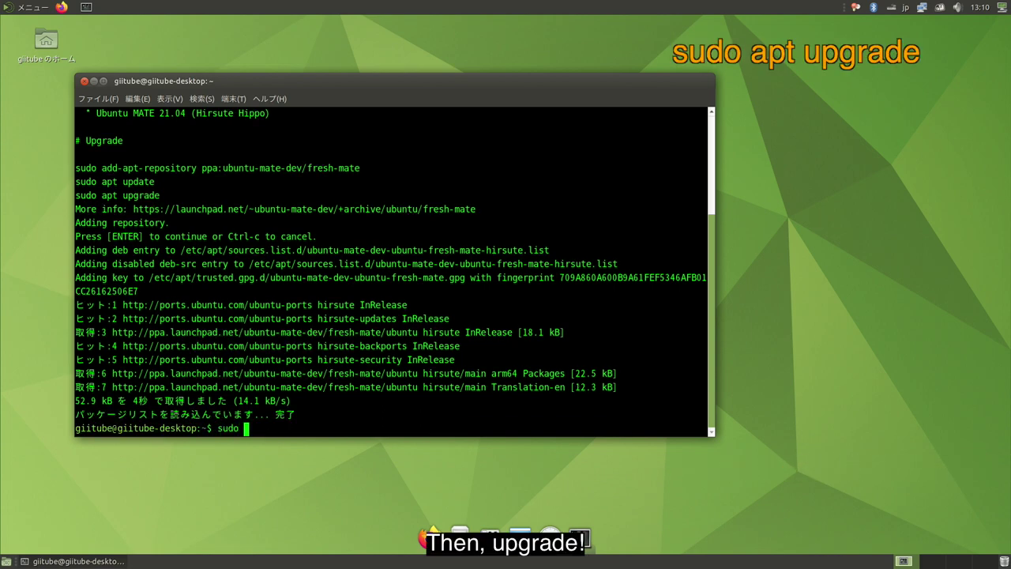
type("apt upgrade")
key("Return")
type("y")
key("Return")
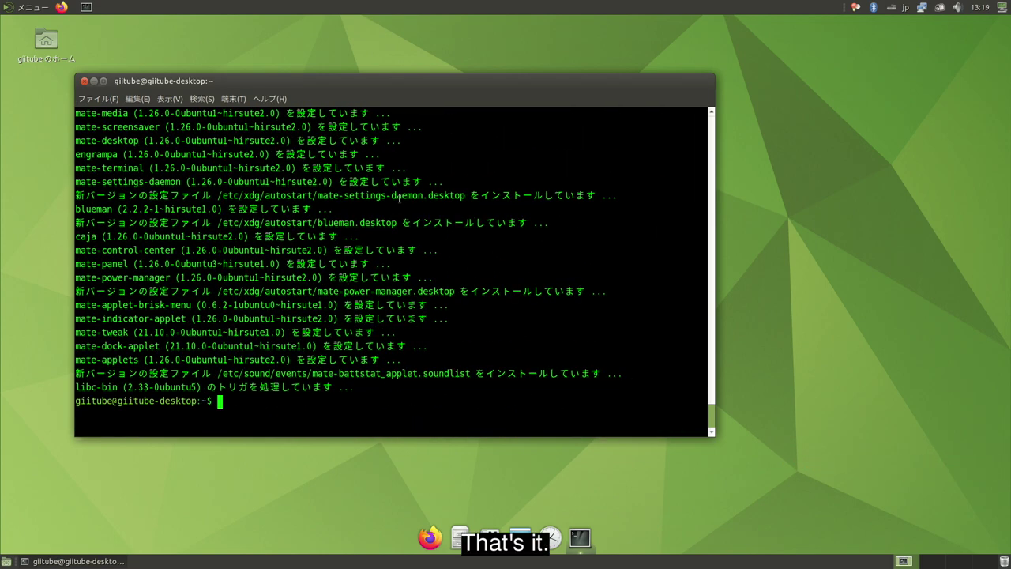
type("sudo reboot")
key("Return")
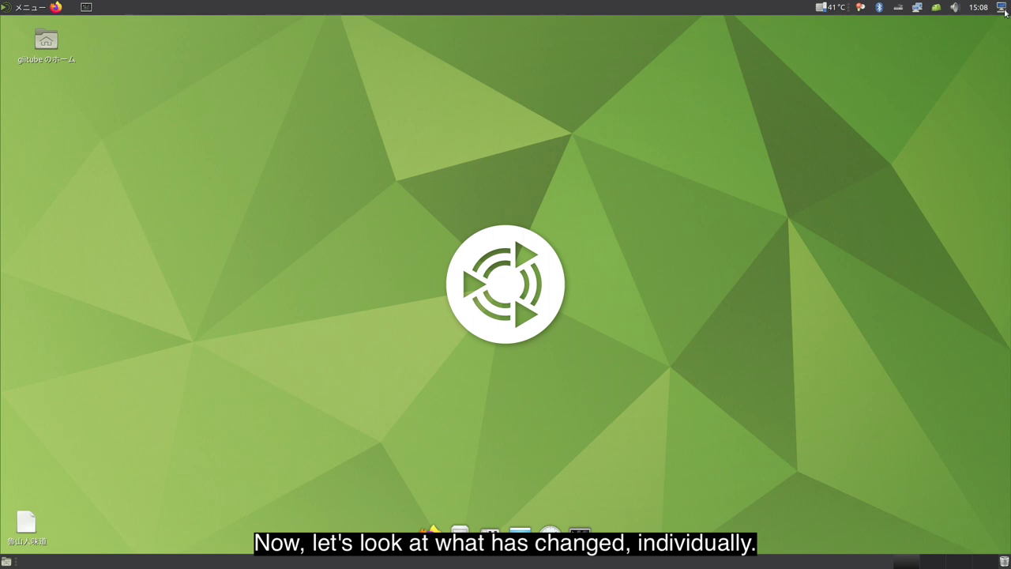
left_click(1003, 10)
left_click(998, 27)
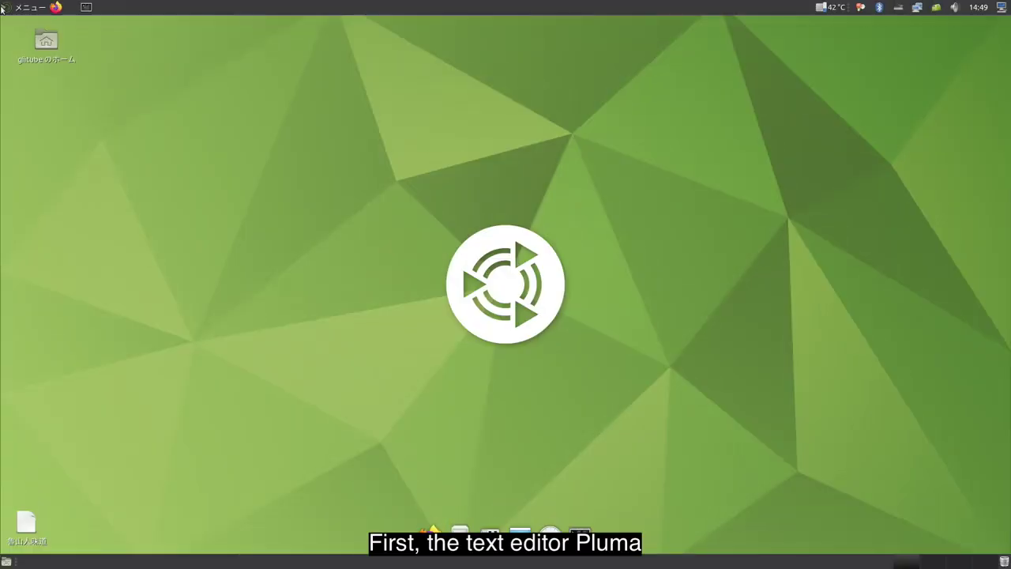
- Launch the Pluma text editor and load the desktop file 魯山人味道 into it
left_click(30, 7)
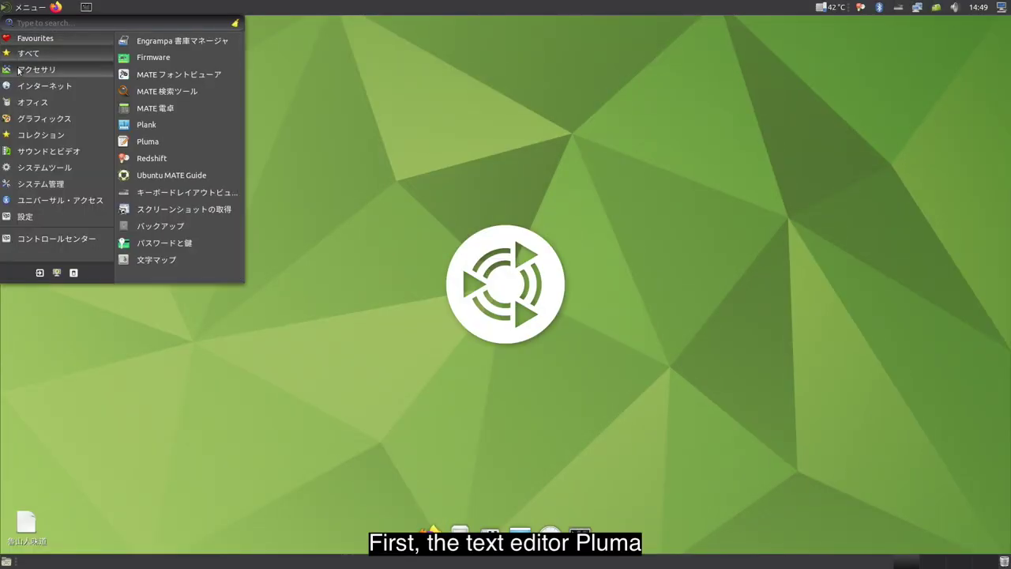
left_click(158, 142)
left_click_drag(343, 64, 195, 32)
left_click_drag(26, 522, 358, 378)
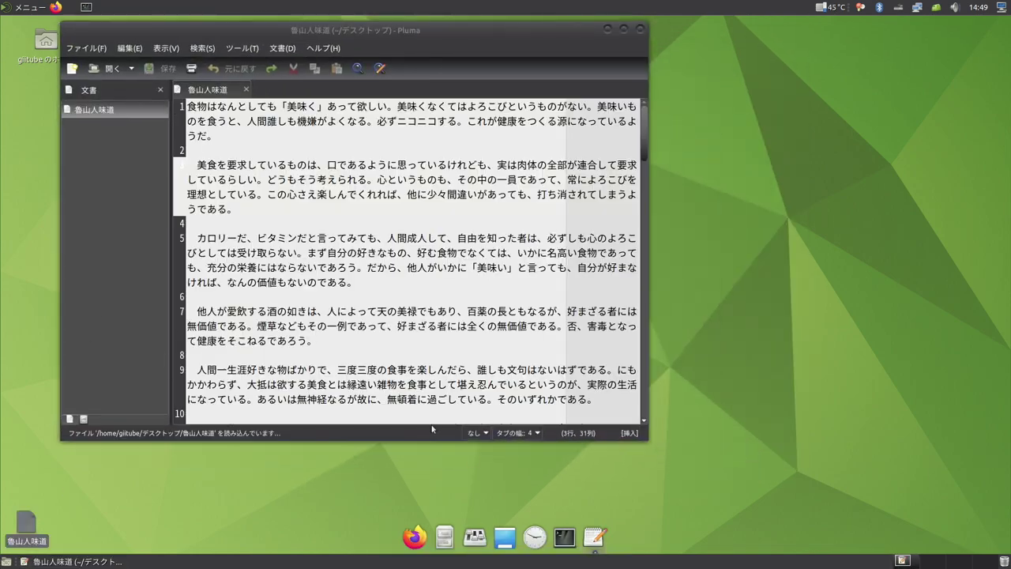
- Enable the grid pattern and the overview map in Pluma's preferences and check them in the document
left_click(127, 48)
left_click(143, 250)
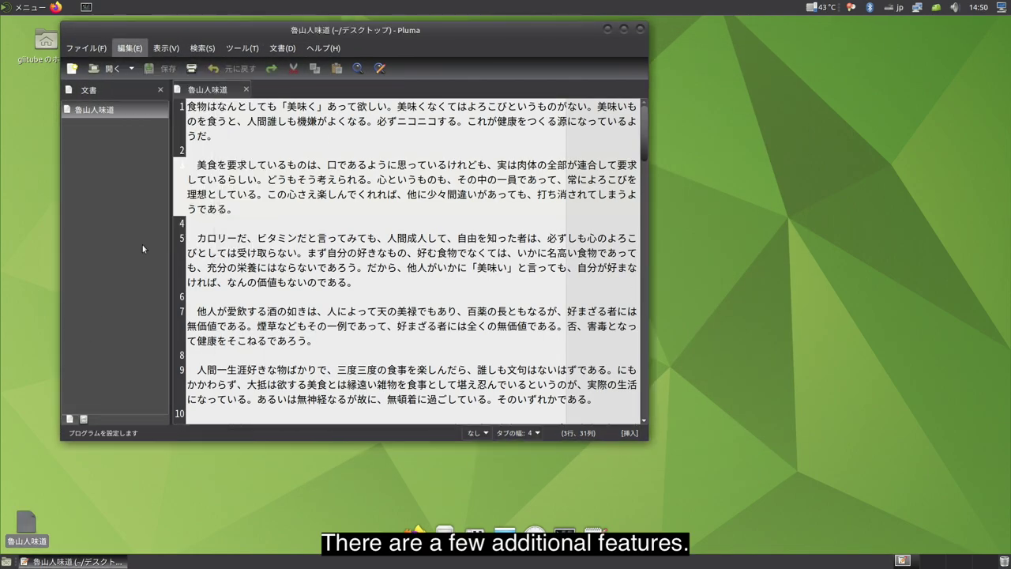
left_click_drag(339, 98, 822, 87)
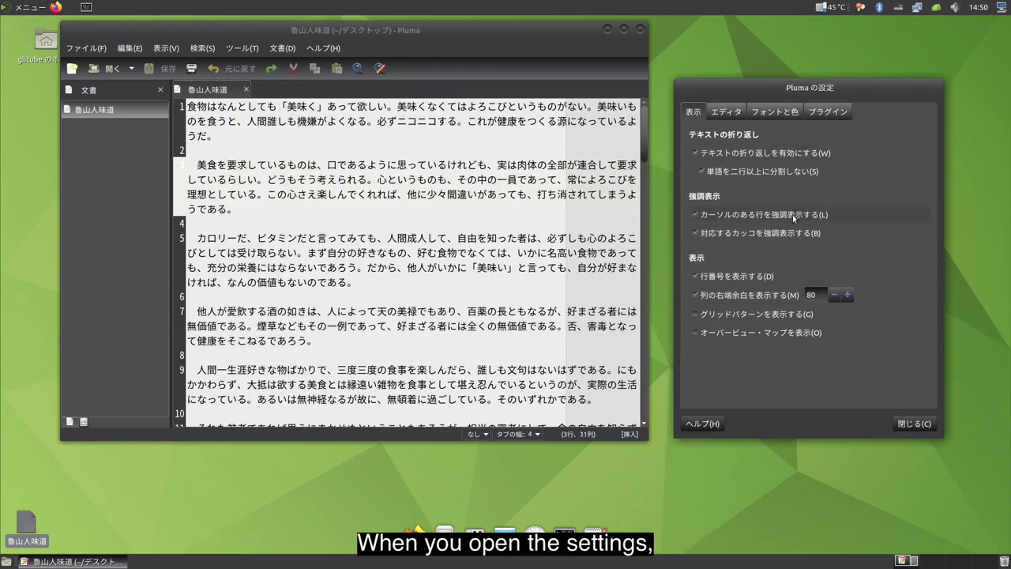
left_click(695, 335)
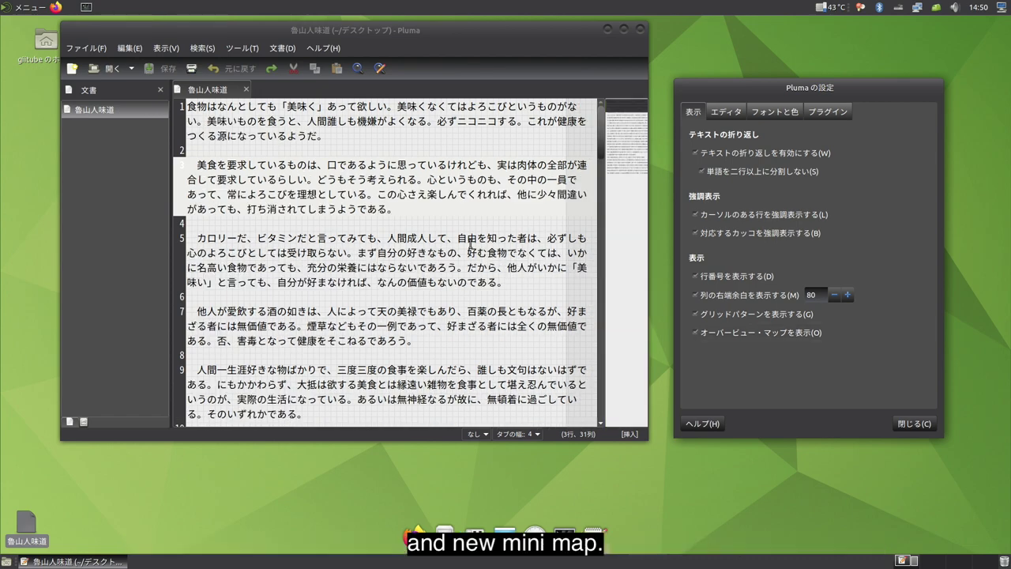
scroll(472, 241, "down", 15)
scroll(474, 238, "up", 15)
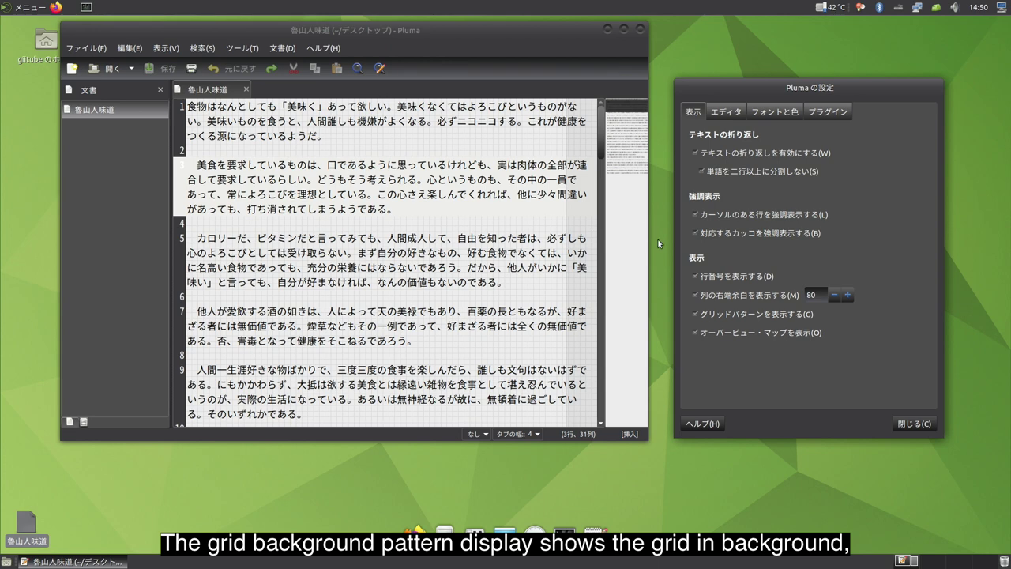
- Try the Yaru-MATE-light, Yaru-MATE-dark, Radiant-MATE, Ambiant-MATE-Dark and Ambiant-MATE colour schemes on the document, and return to クラシック
left_click(776, 113)
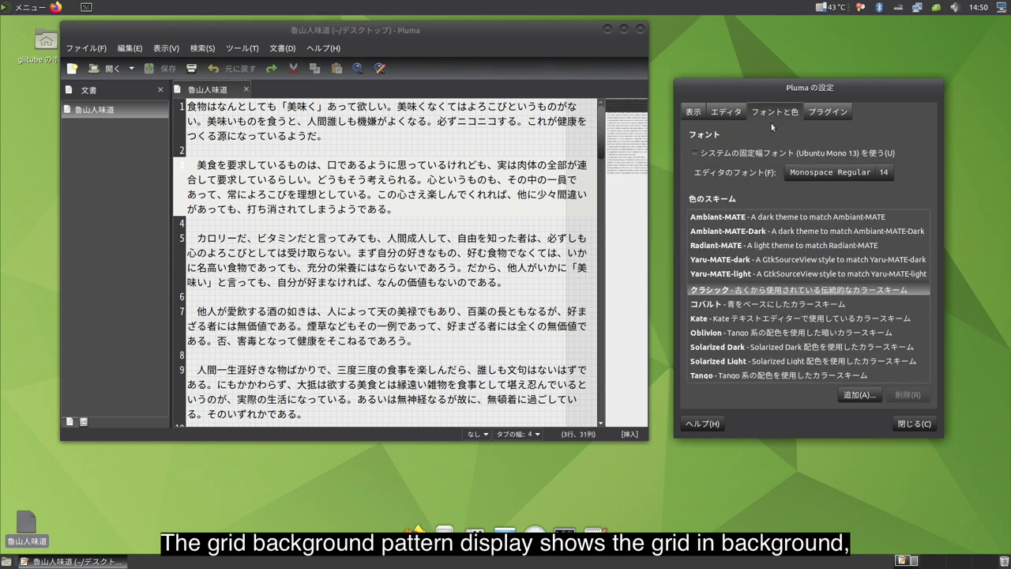
left_click(739, 274)
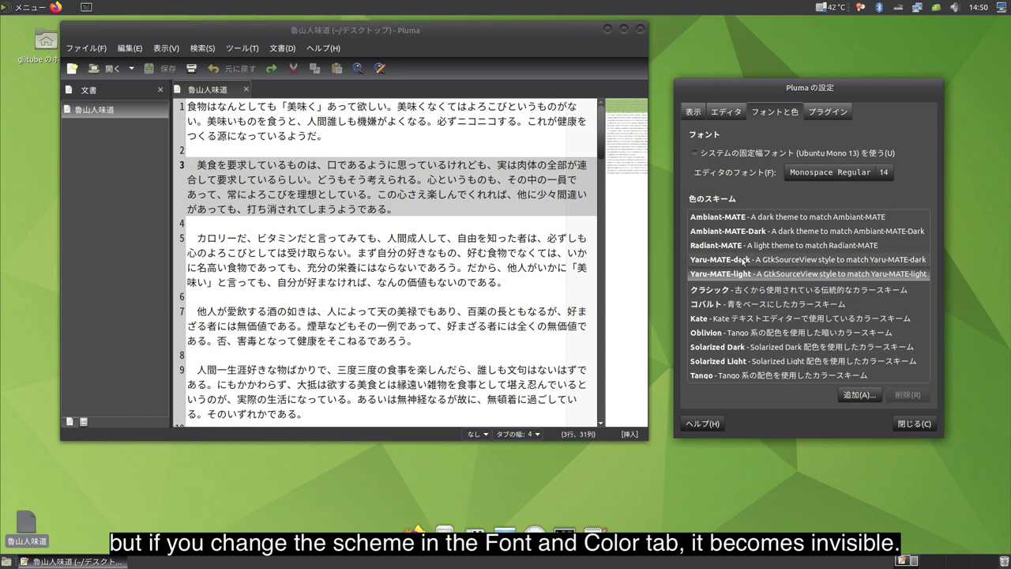
left_click(743, 260)
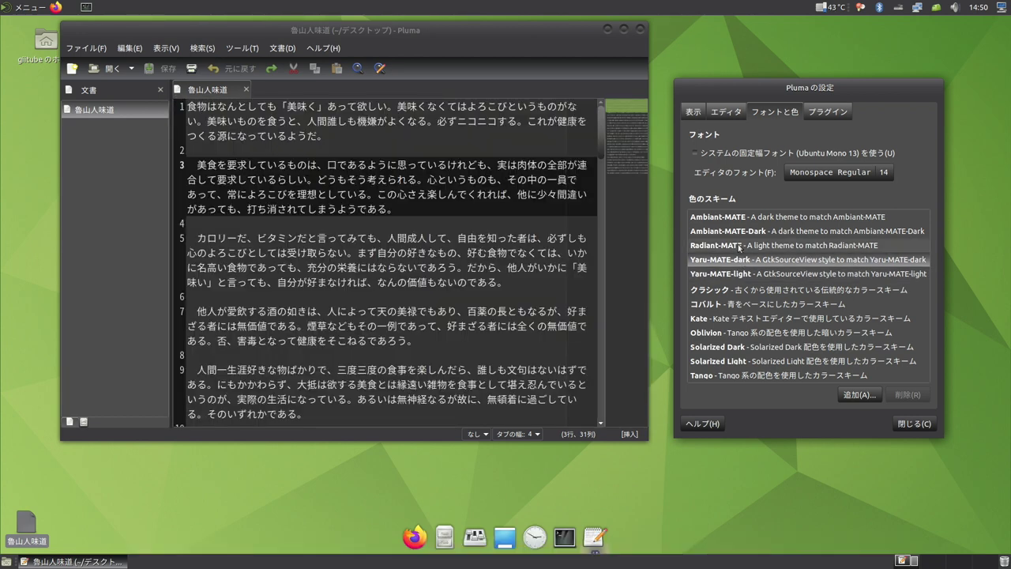
left_click(739, 246)
left_click(739, 232)
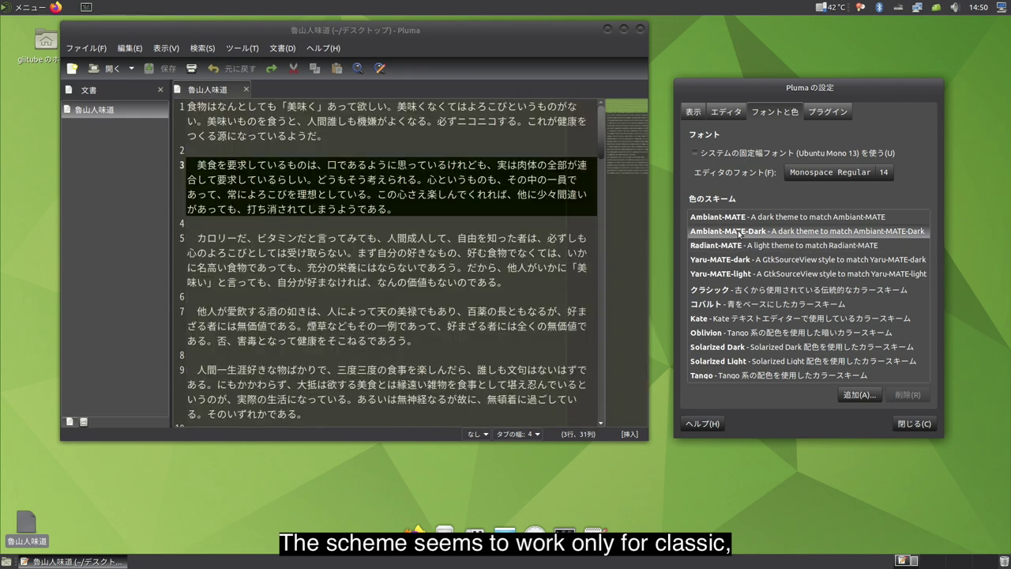
left_click(728, 218)
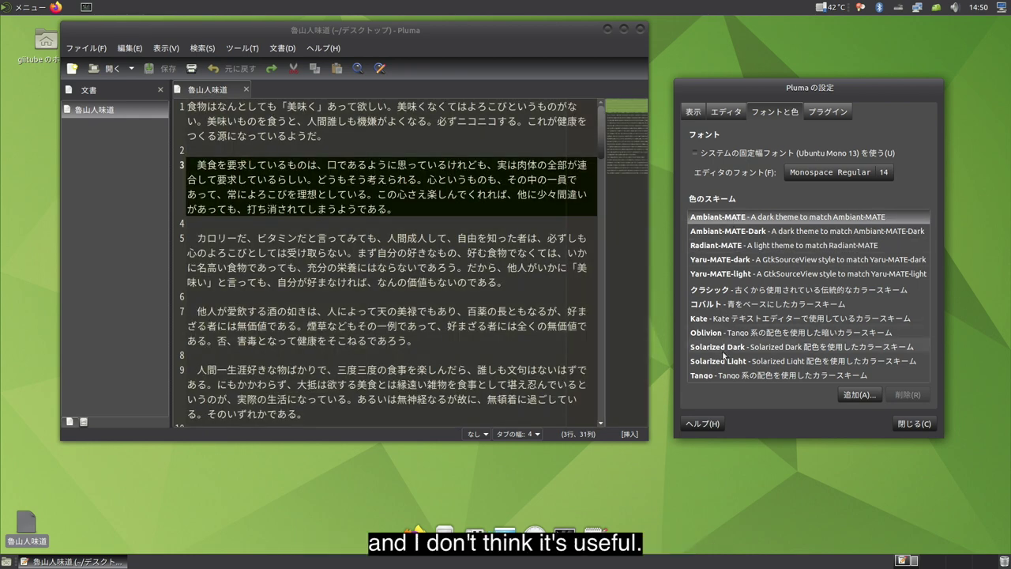
left_click(723, 291)
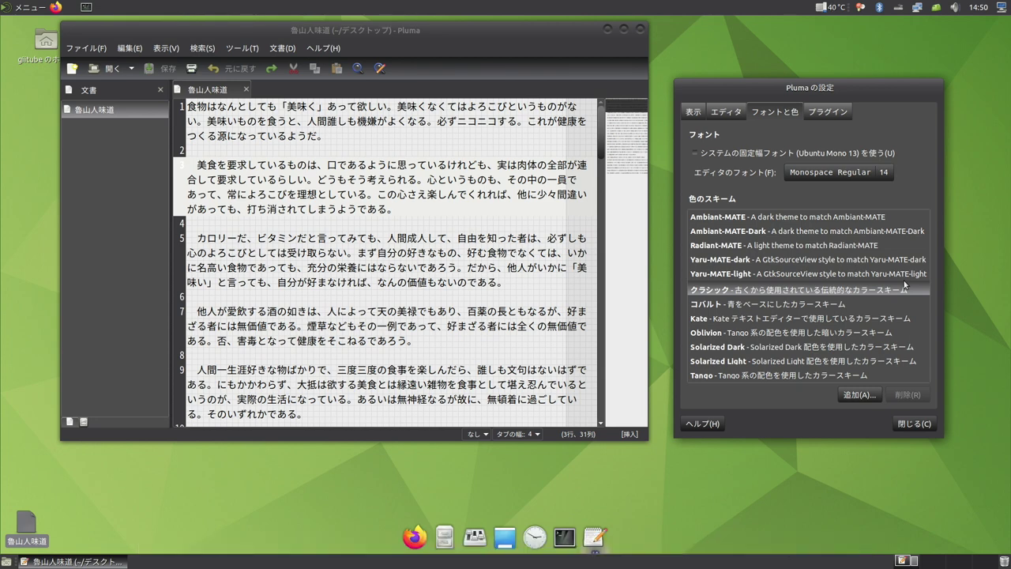
- Toggle the line number display of the open document off and back on
left_click(503, 40)
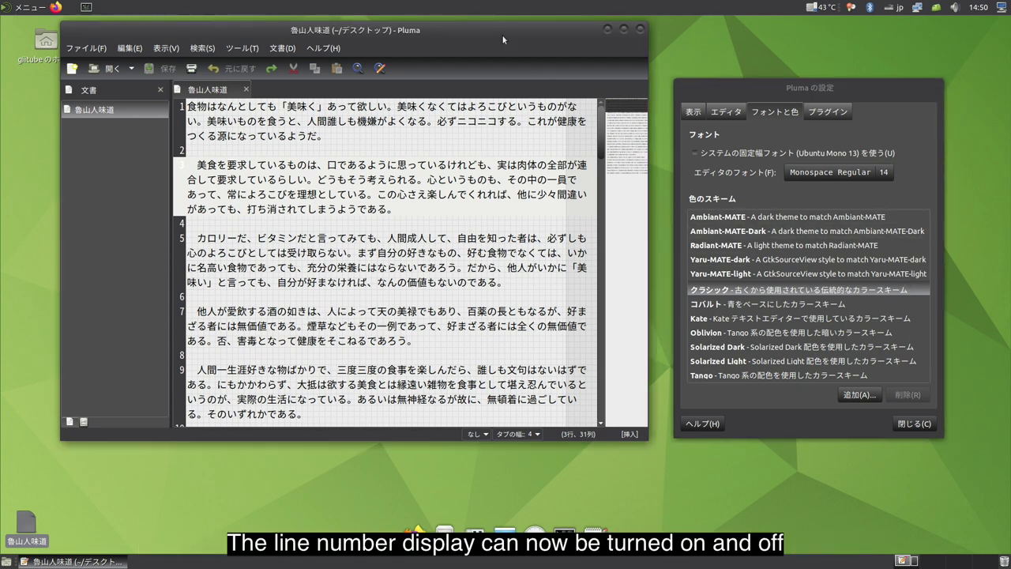
key("ctrl+shift+l")
key("ctrl+y")
key("ctrl+y")
key("ctrl+y")
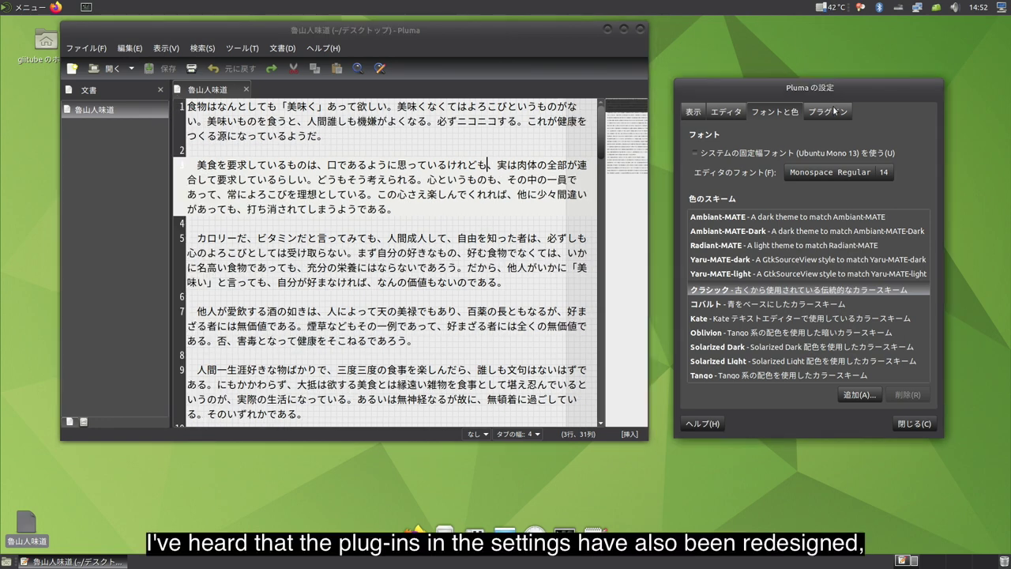
- Review the list of available plugins in Pluma's preferences
left_click(830, 112)
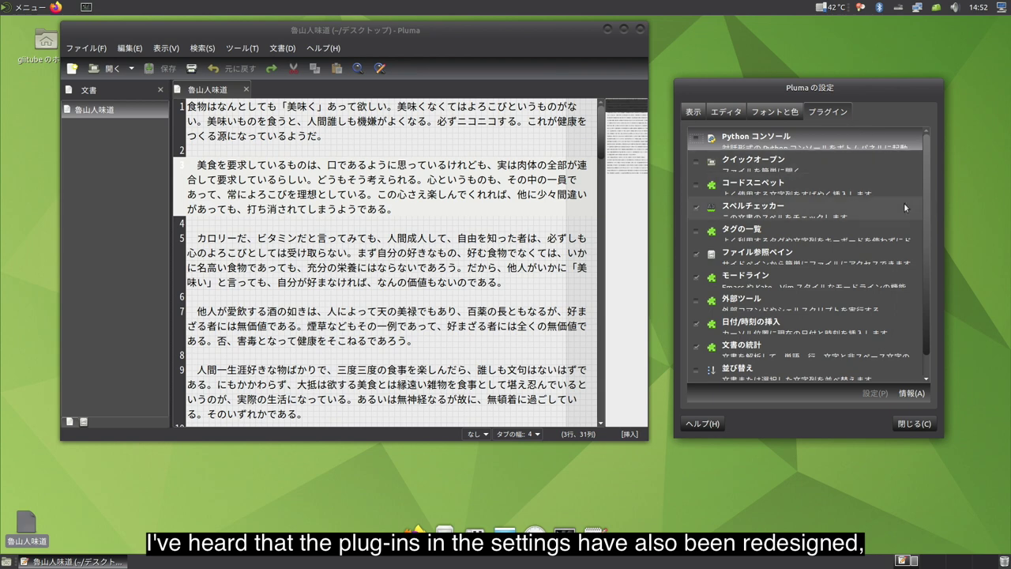
scroll(899, 207, "down", 1)
scroll(899, 203, "up", 1)
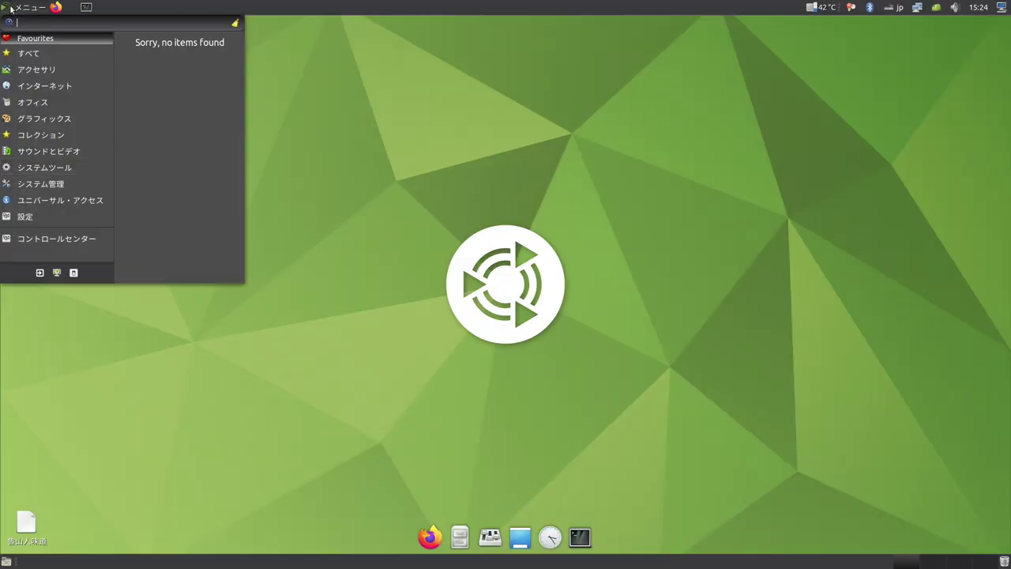
- Launch MATE システムモニター, select the fcitx process in the process list and open the editing commands
mouse_move(43, 169)
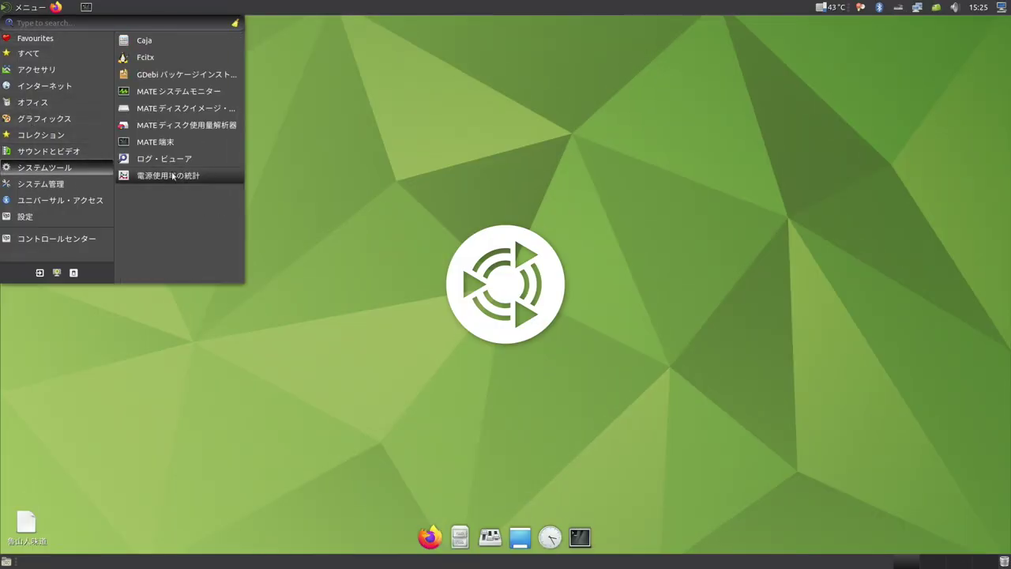
left_click(192, 91)
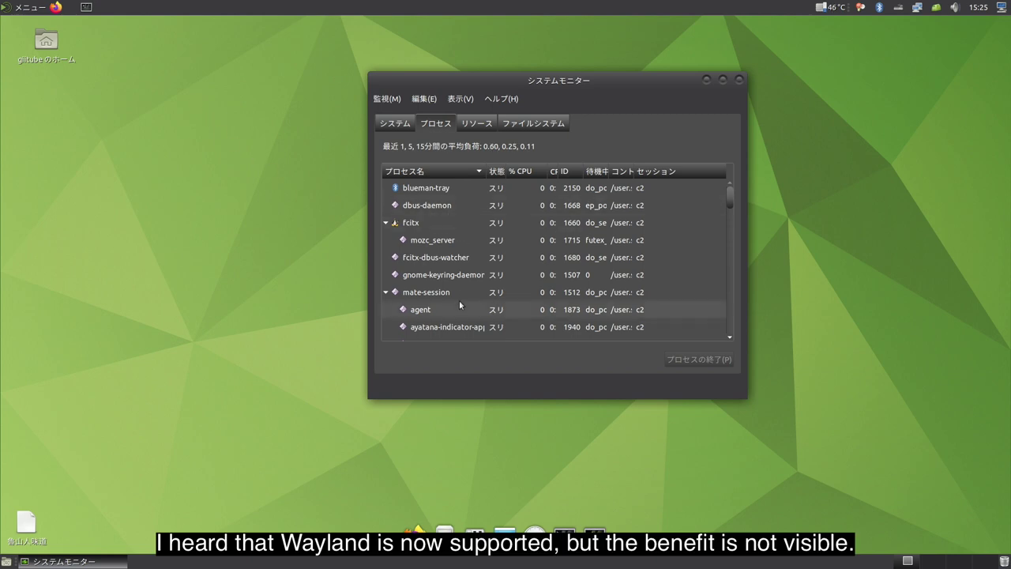
left_click(447, 223)
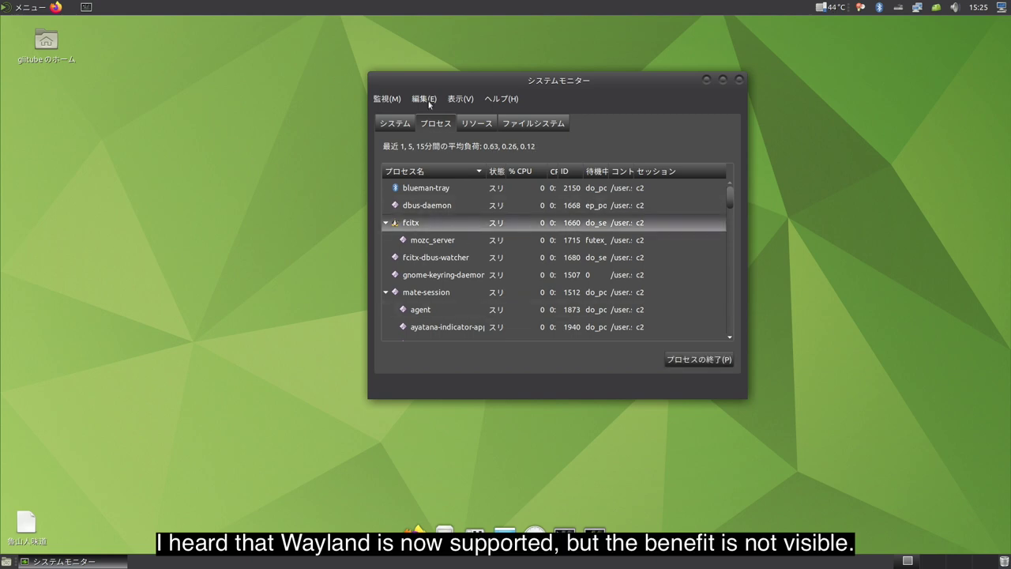
left_click(424, 99)
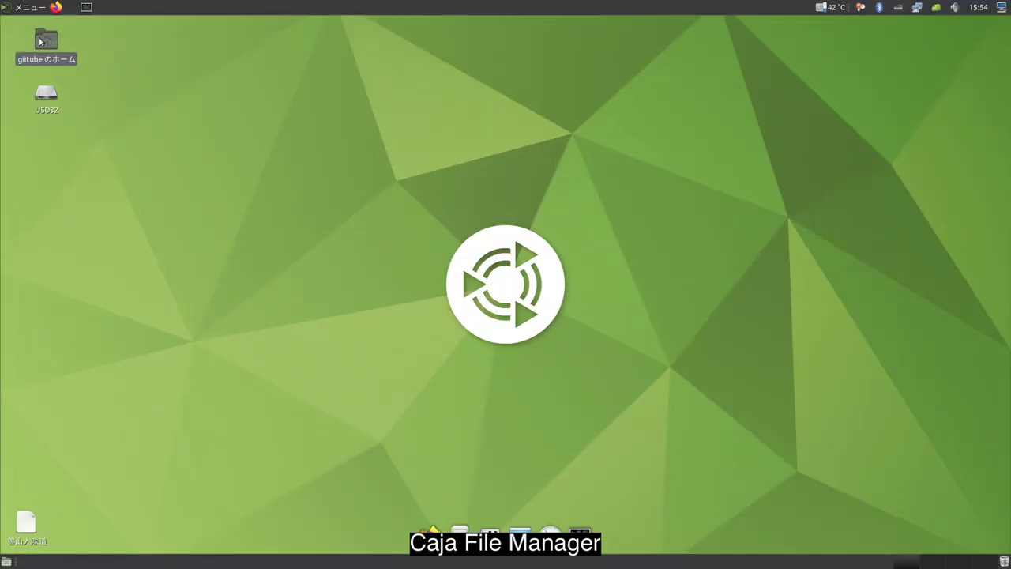
- Open the home folder in the Caja file manager and view its bookmark commands
double_click(40, 41)
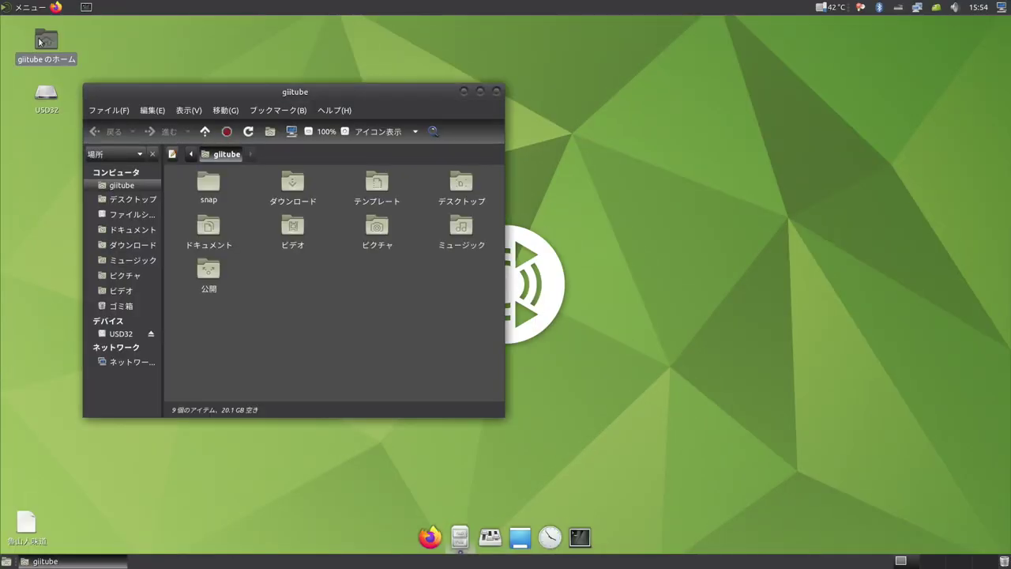
left_click_drag(162, 91, 101, 34)
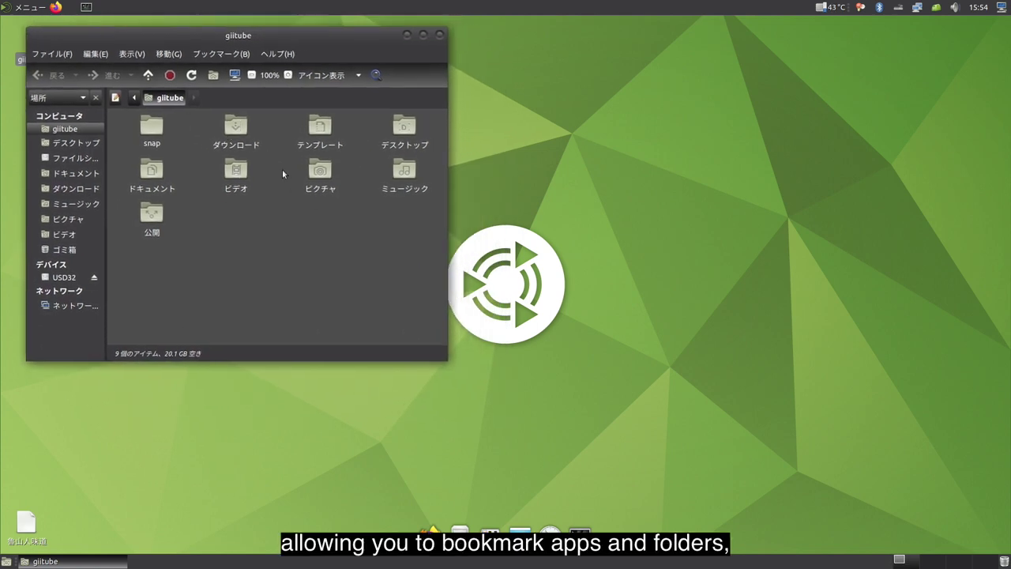
left_click(222, 57)
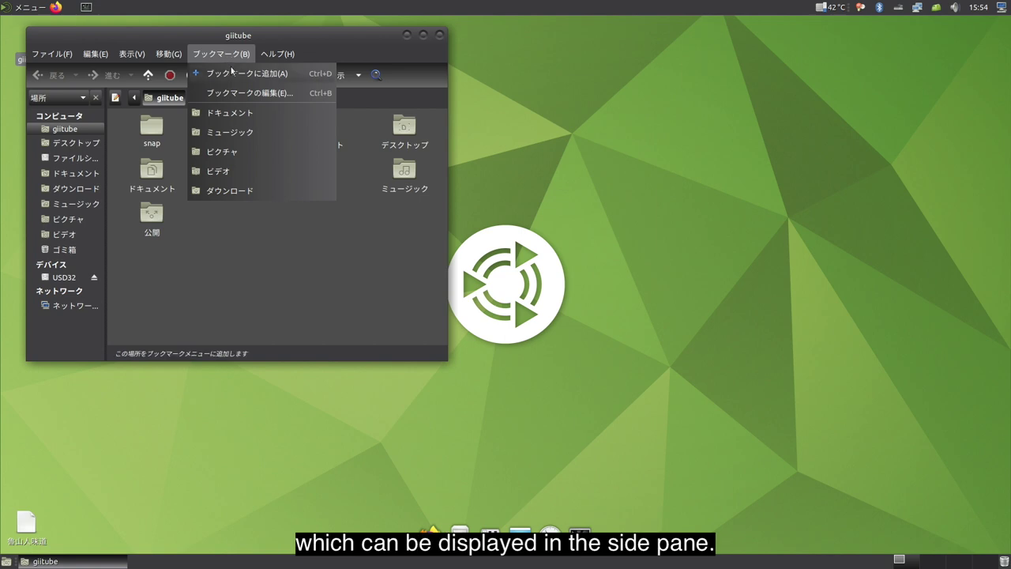
left_click(98, 257)
- Open the volume formatting dialog (ボリュームを初期化) for the USD32 drive listed among the devices
right_click(65, 278)
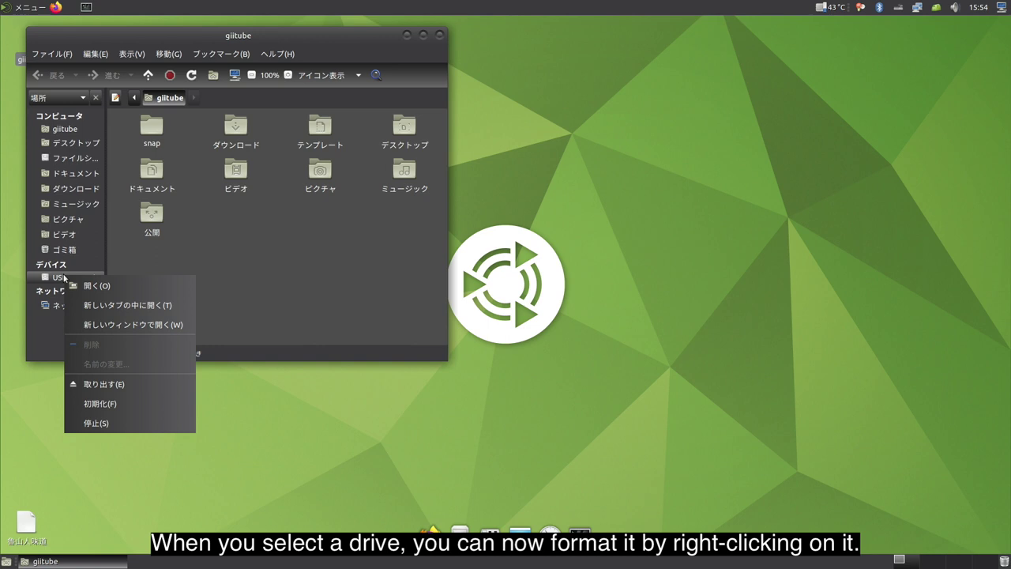
left_click(112, 404)
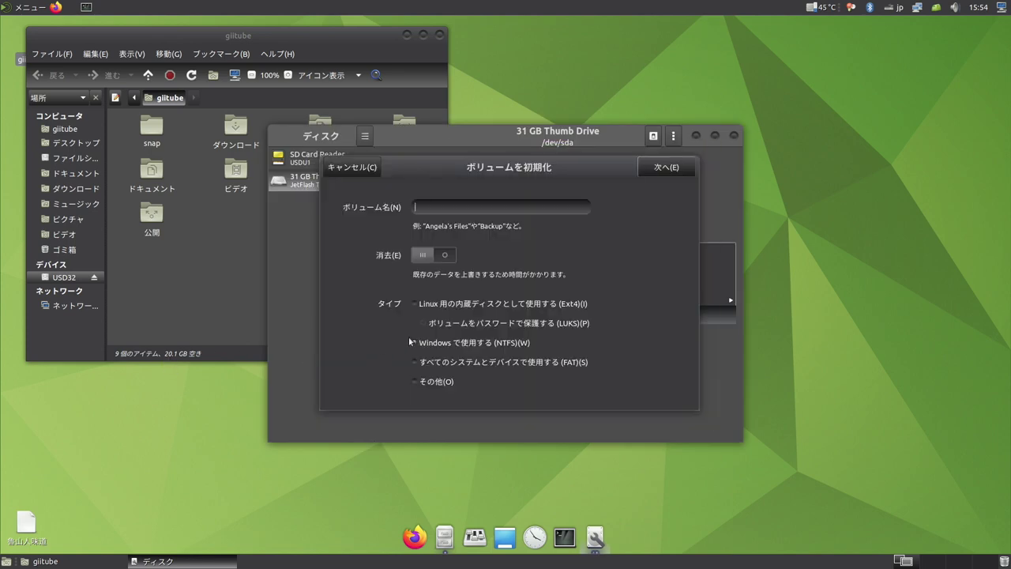
- Launch Firefox, move its window beside the file manager and duplicate the Start Page tab three times through the reload control
left_click(426, 536)
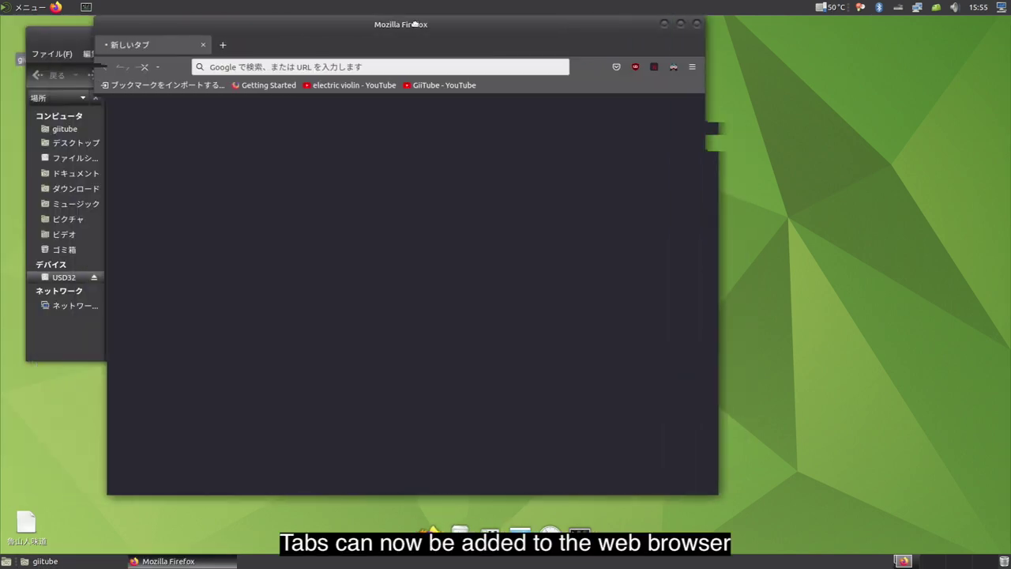
left_click_drag(404, 31, 682, 25)
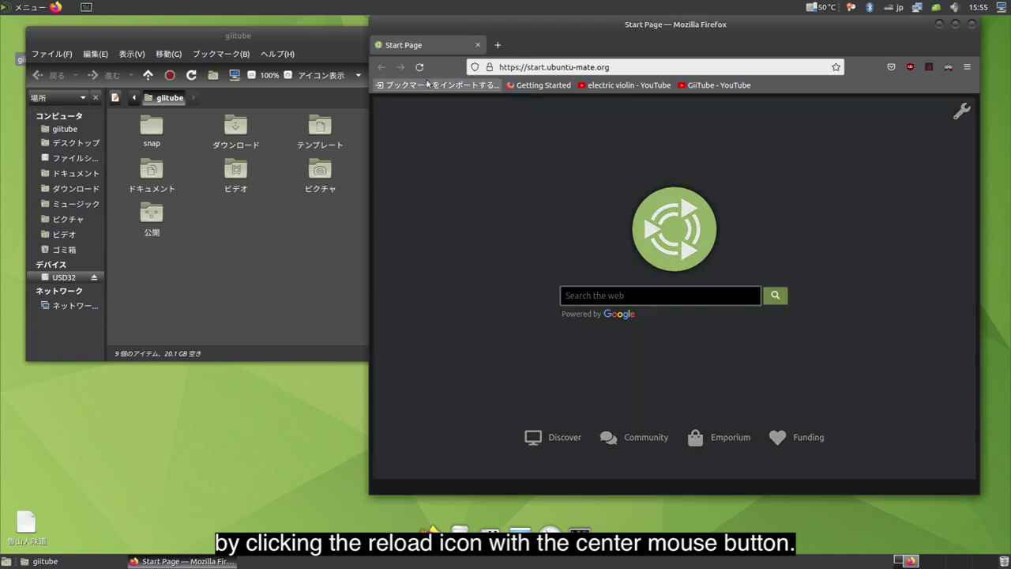
middle_click(421, 68)
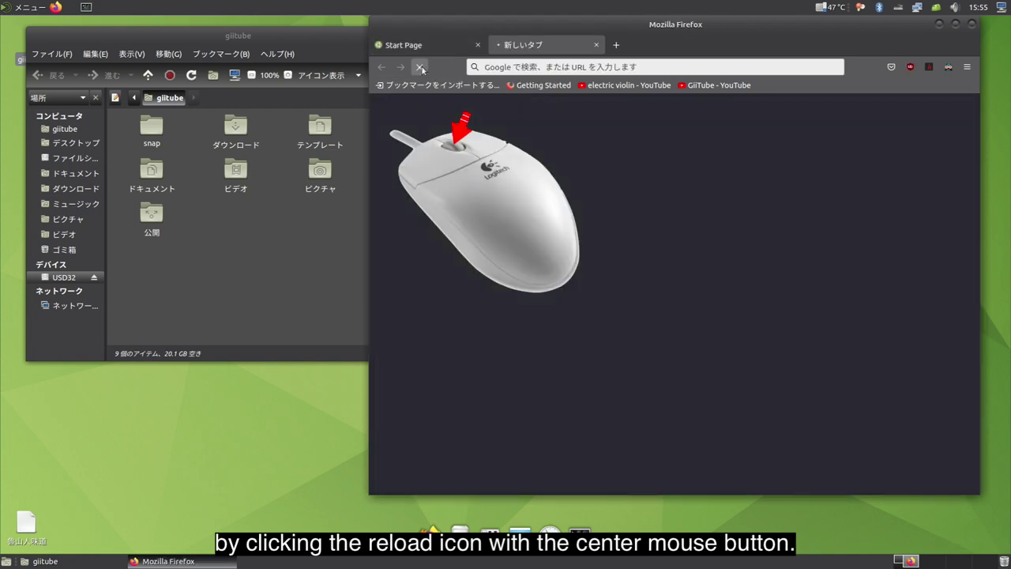
middle_click(422, 69)
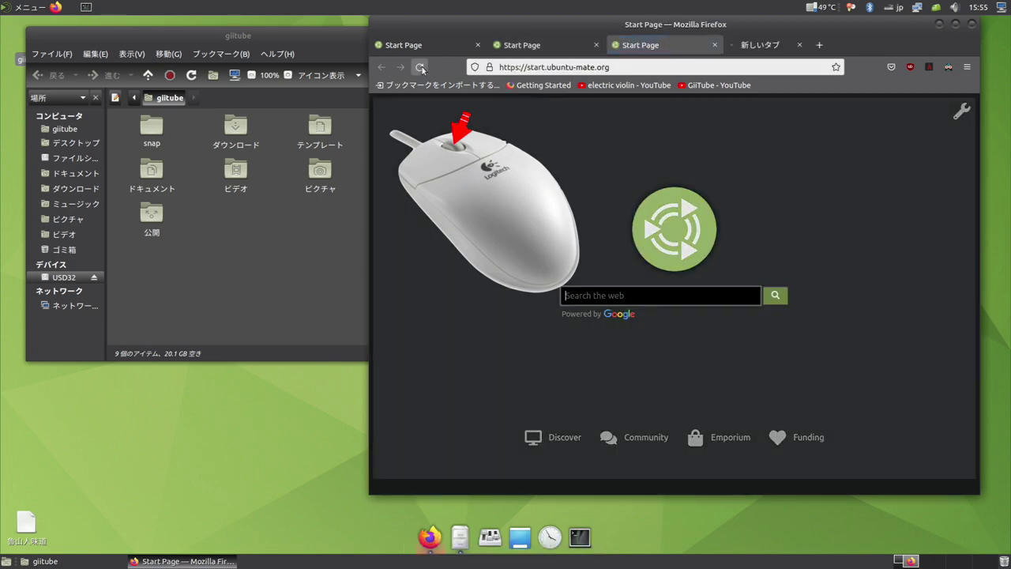
middle_click(421, 69)
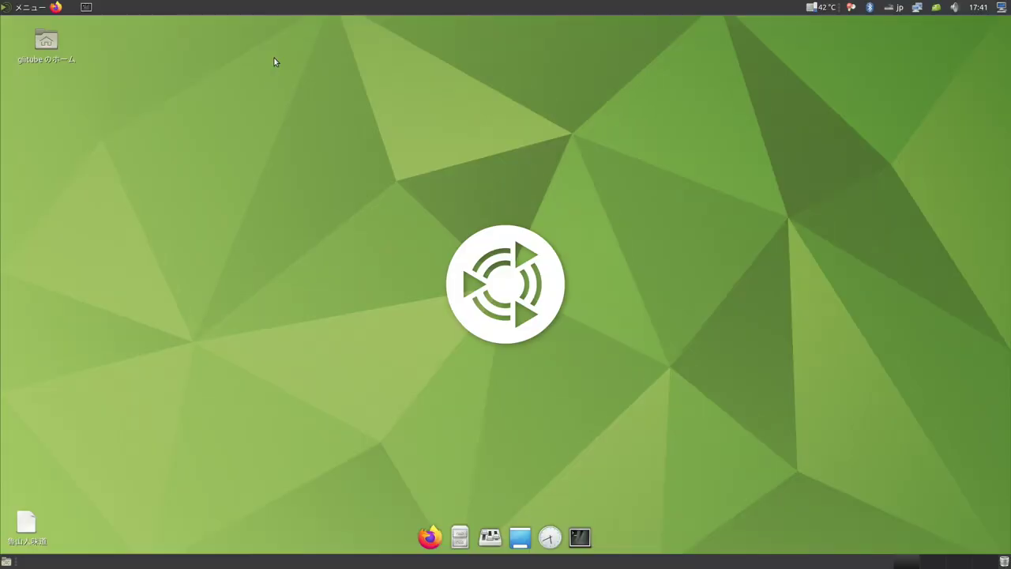
- Launch the MATE calculator (MATE 電卓), turn on its history display and enlarge the window
left_click(30, 7)
left_click(36, 69)
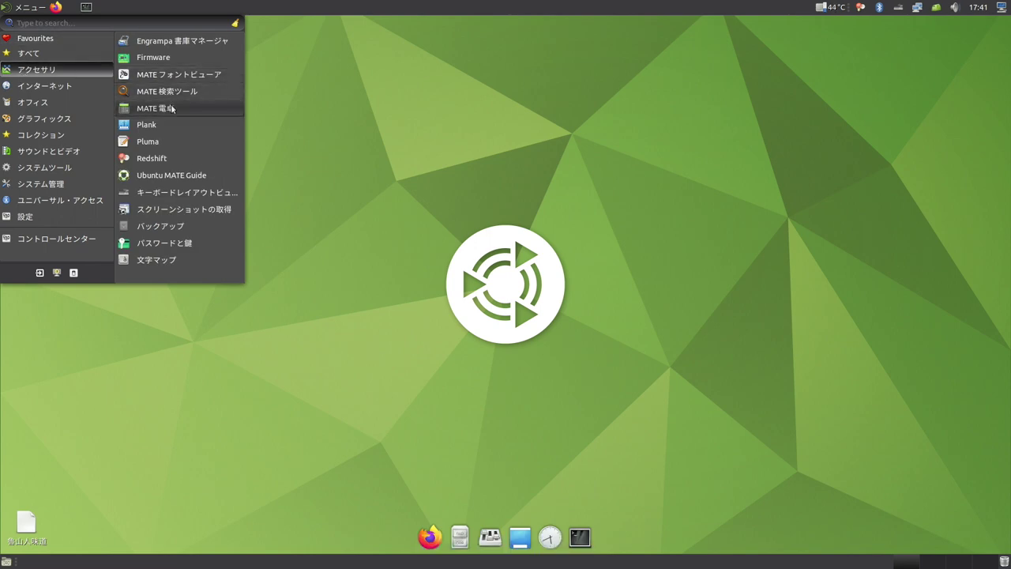
left_click(162, 108)
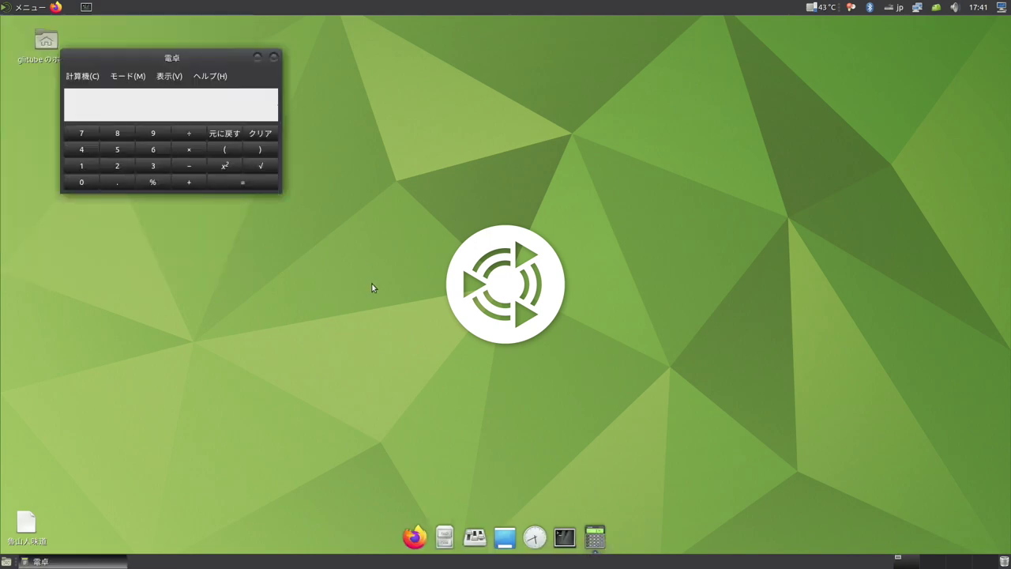
left_click(174, 82)
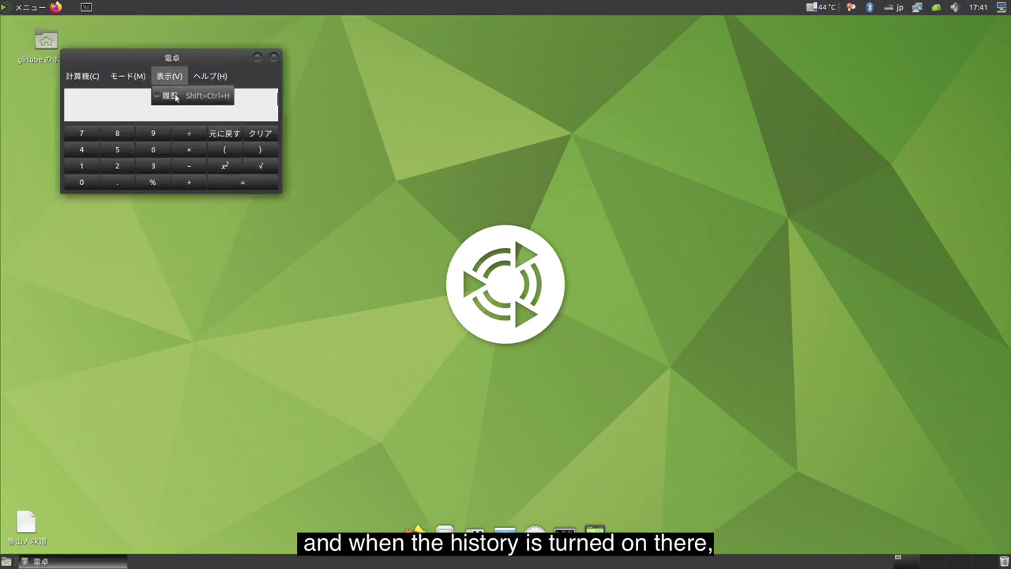
left_click(174, 94)
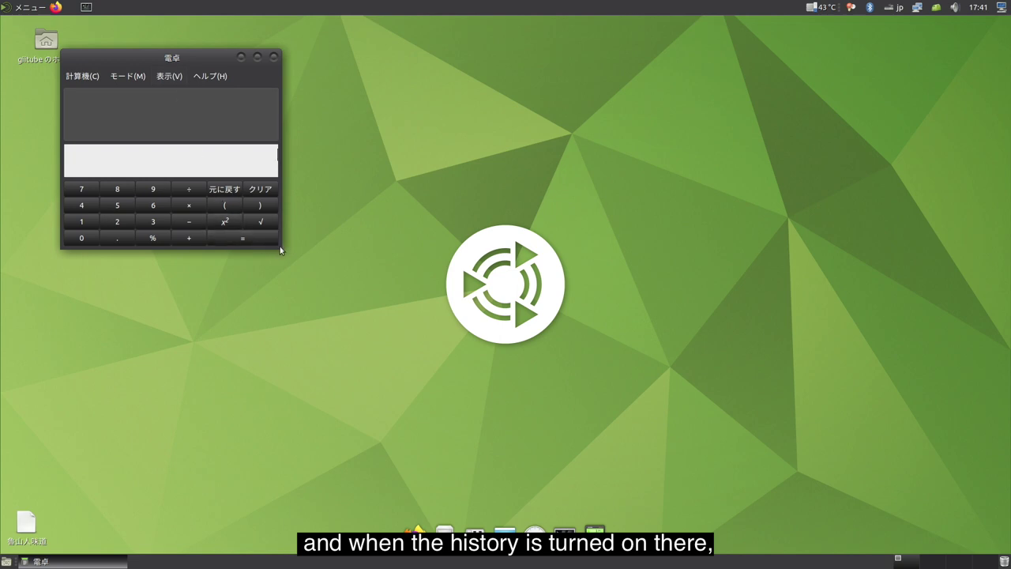
left_click_drag(281, 249, 554, 352)
- Switch the calculator to programming mode (プログラム), factorize 700 and clear the entry
left_click(146, 77)
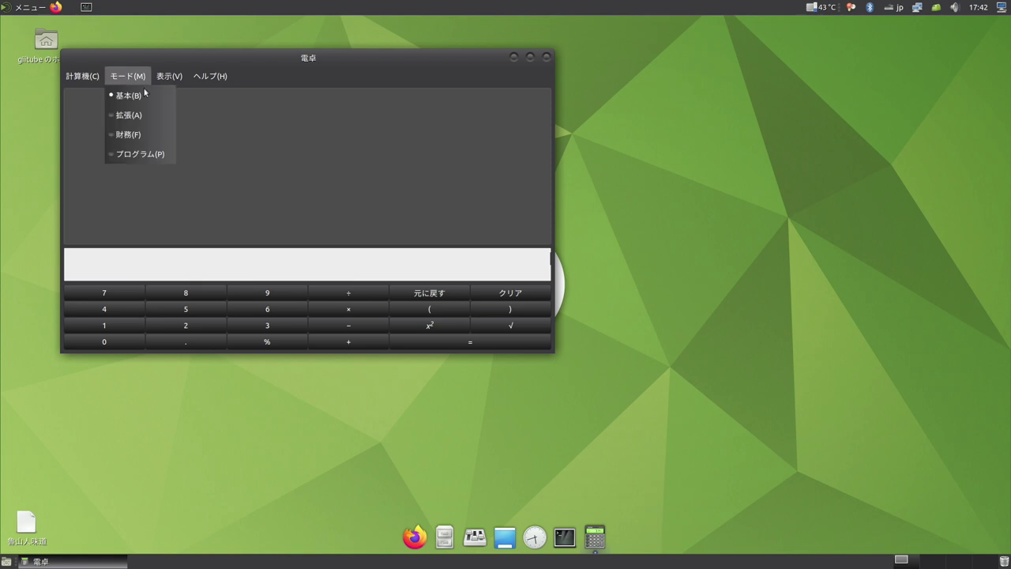
left_click(148, 156)
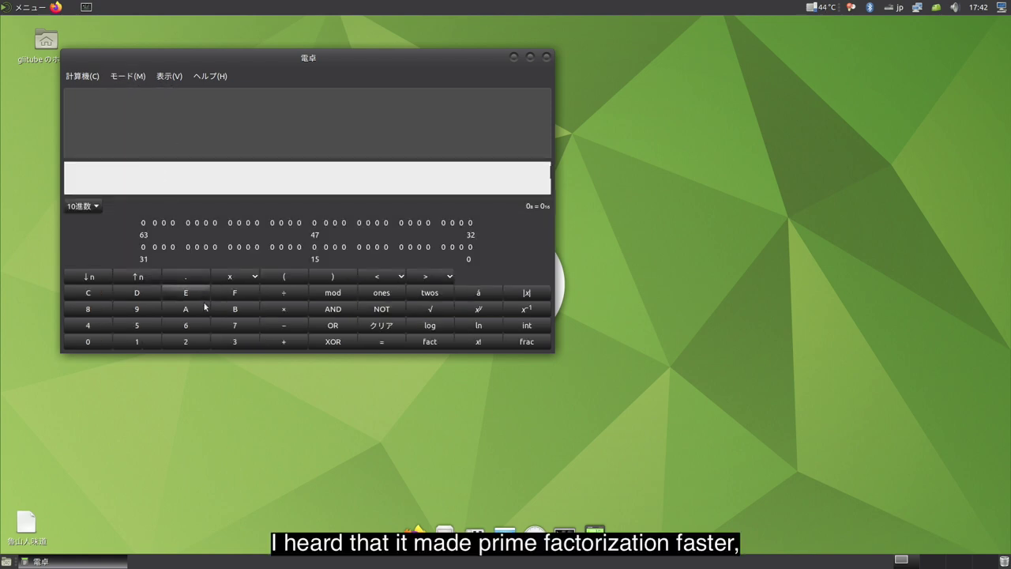
left_click(251, 328)
left_click(84, 342)
left_click(84, 342)
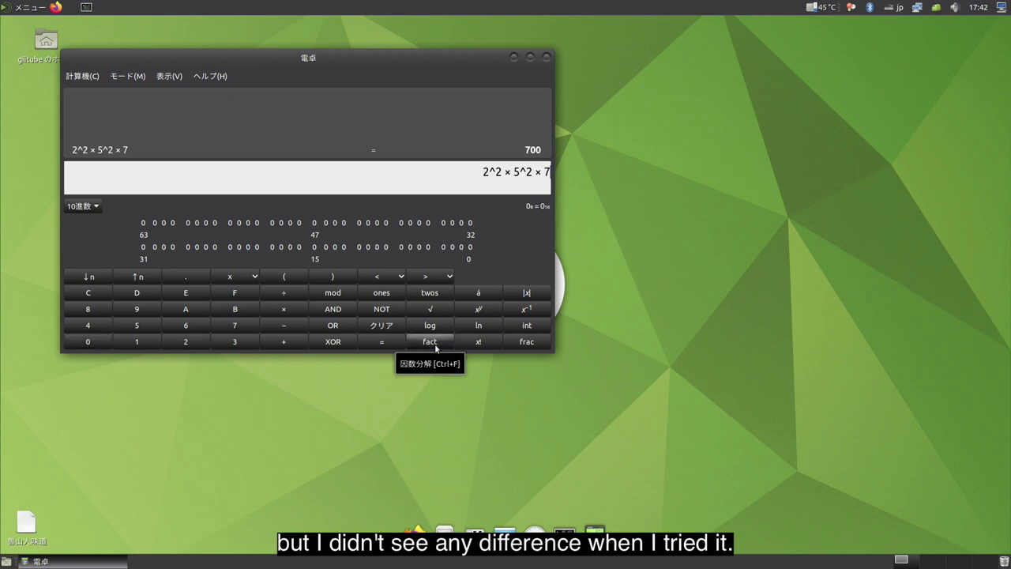
left_click(373, 326)
- Switch the calculator back to basic mode (基本) and calculate 22÷7
left_click(140, 75)
left_click(130, 94)
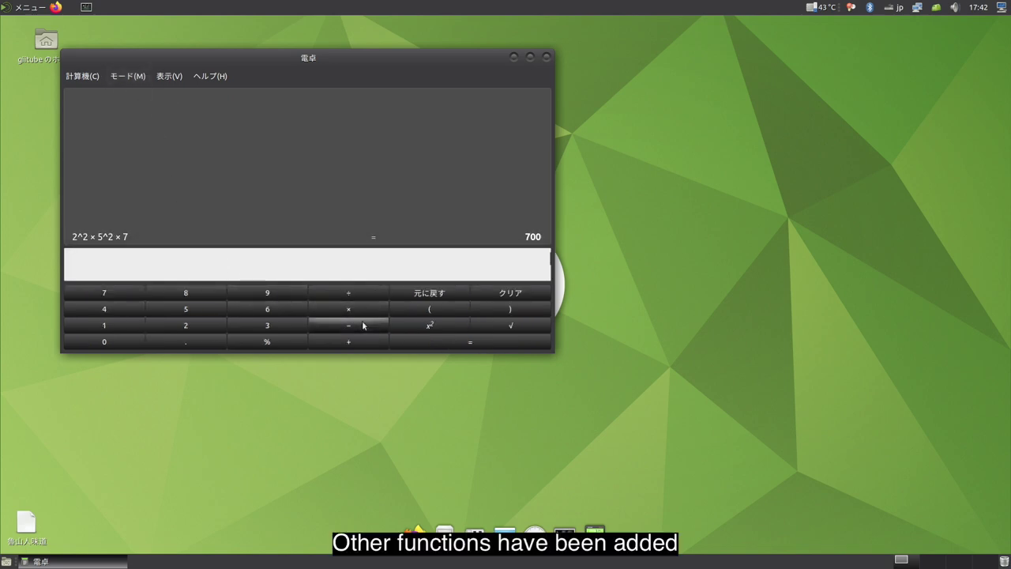
left_click(181, 325)
left_click(181, 325)
left_click(349, 293)
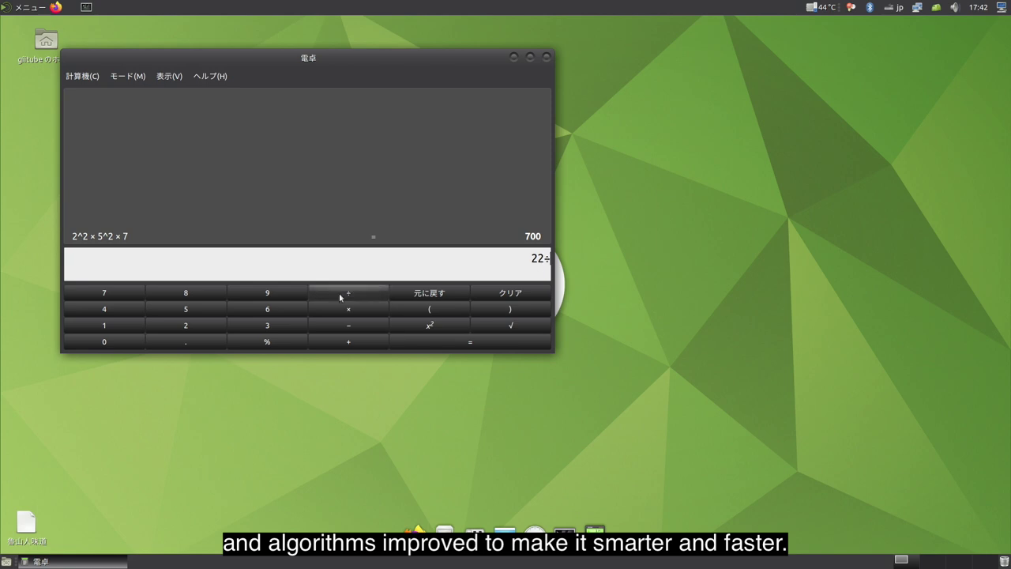
left_click(106, 293)
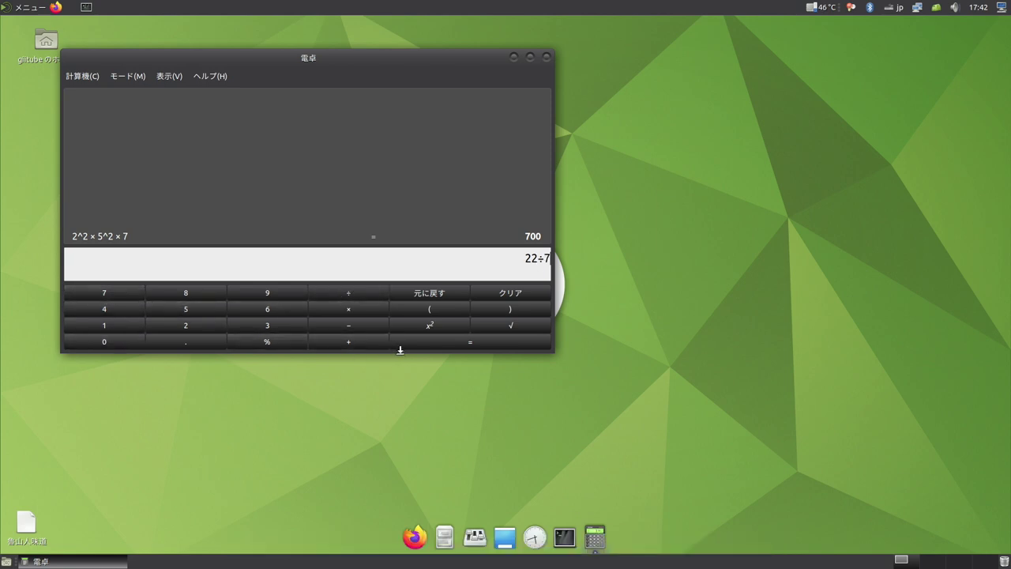
left_click(466, 343)
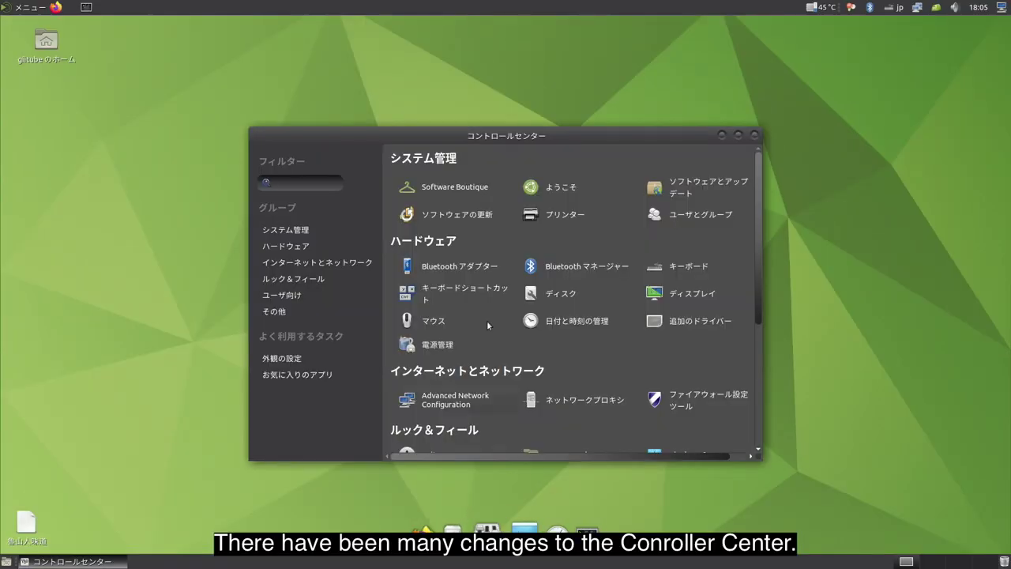
- Open the display settings (ディスプレイ) from the Control Center and move them clear of its window to examine the scaling options
scroll(497, 305, "down", 2)
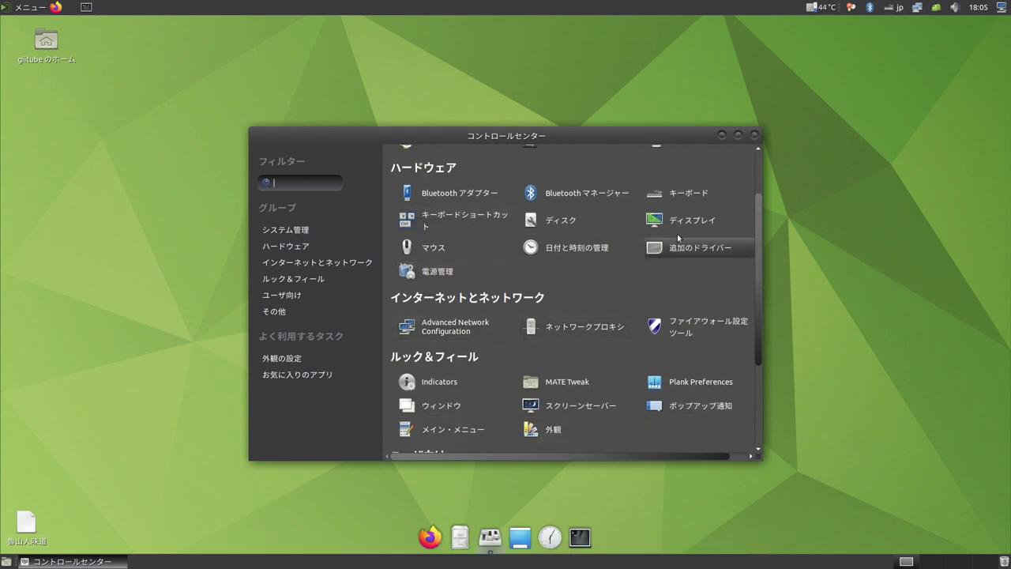
left_click(659, 217)
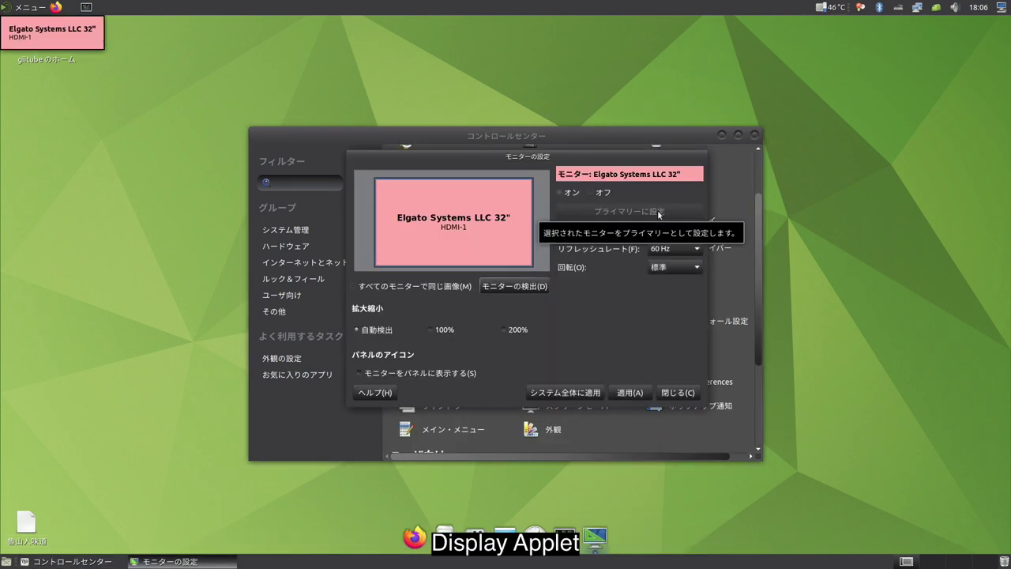
left_click_drag(571, 158, 851, 10)
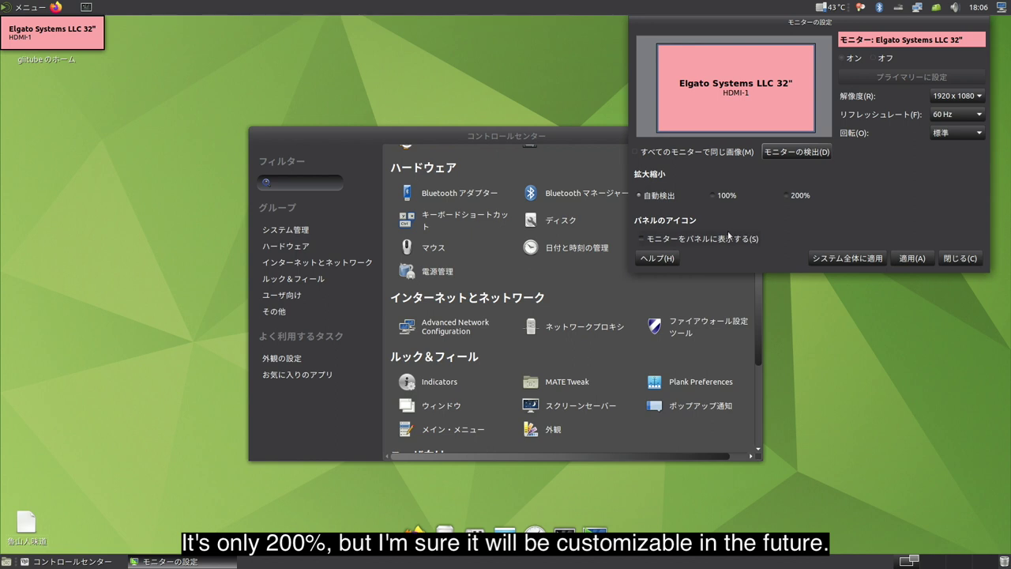
- Open the power management settings (電源管理), show the general options (全般) and move the window clear of the Control Center
left_click(662, 281)
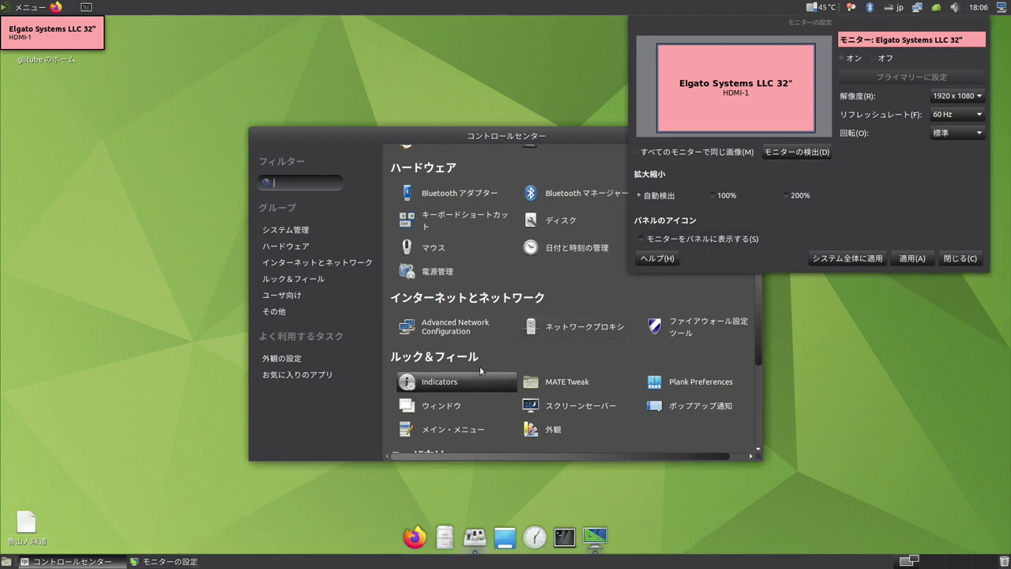
left_click(447, 284)
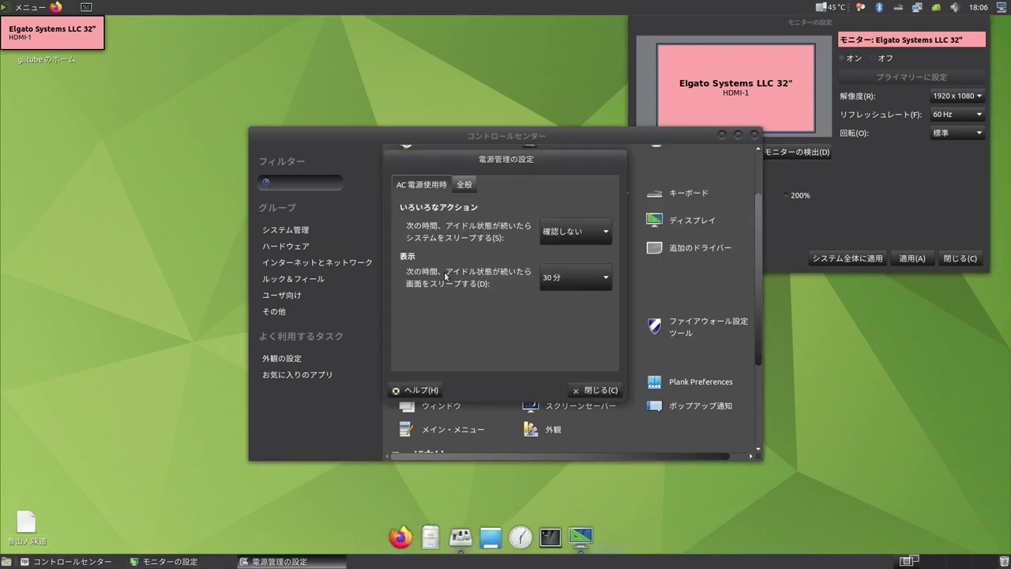
left_click(471, 184)
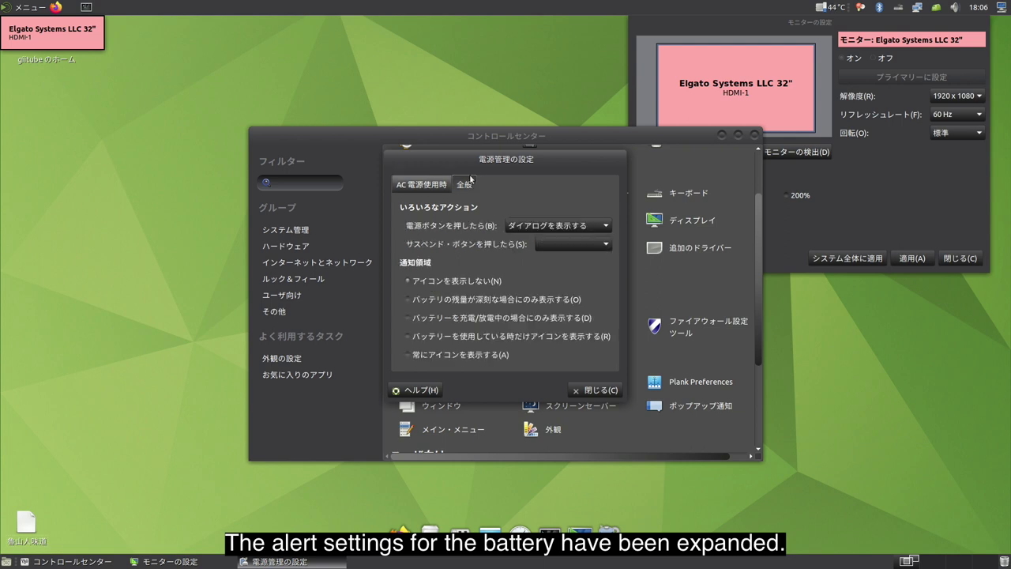
left_click_drag(472, 159, 353, 27)
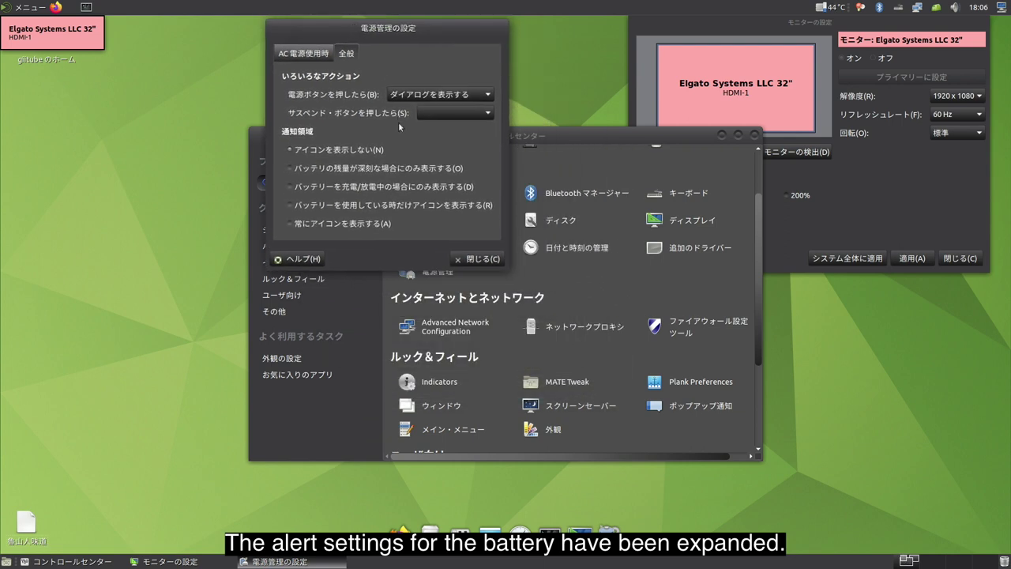
- Open the window settings (ウィンドウ) from the Control Center and reposition them to examine the Alt-Tab behaviour options
left_click(442, 356)
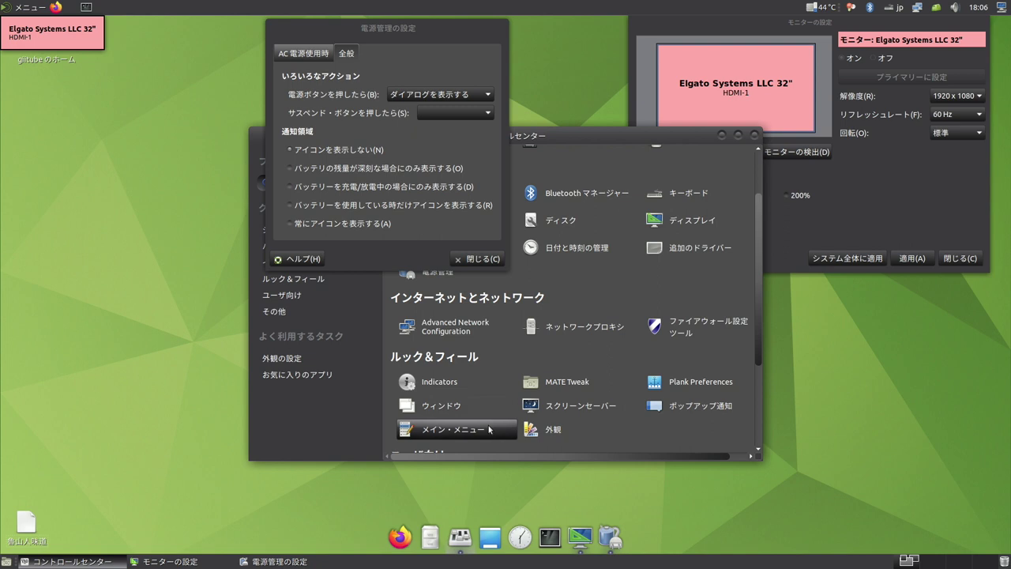
left_click(447, 406)
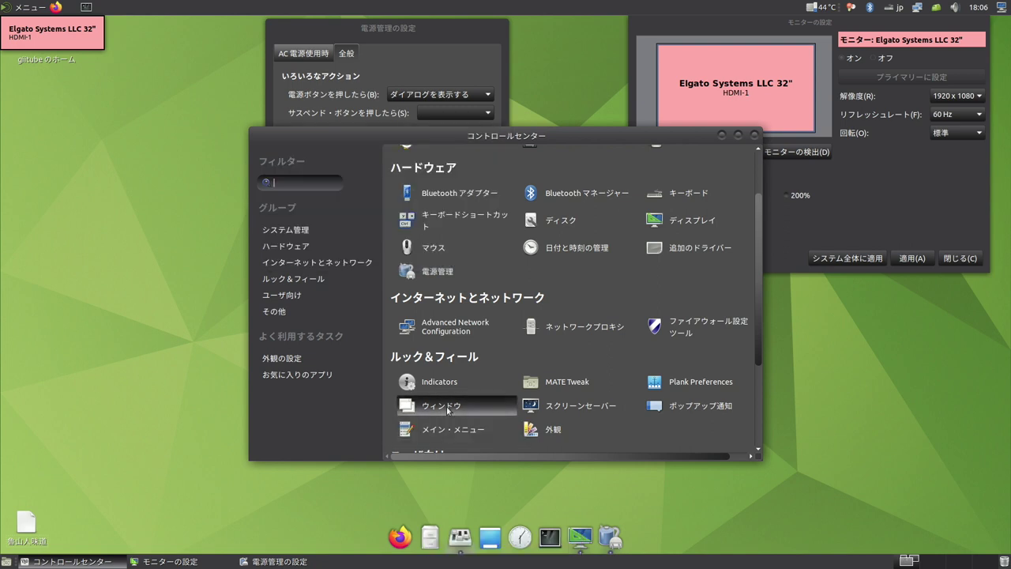
left_click_drag(175, 27, 385, 163)
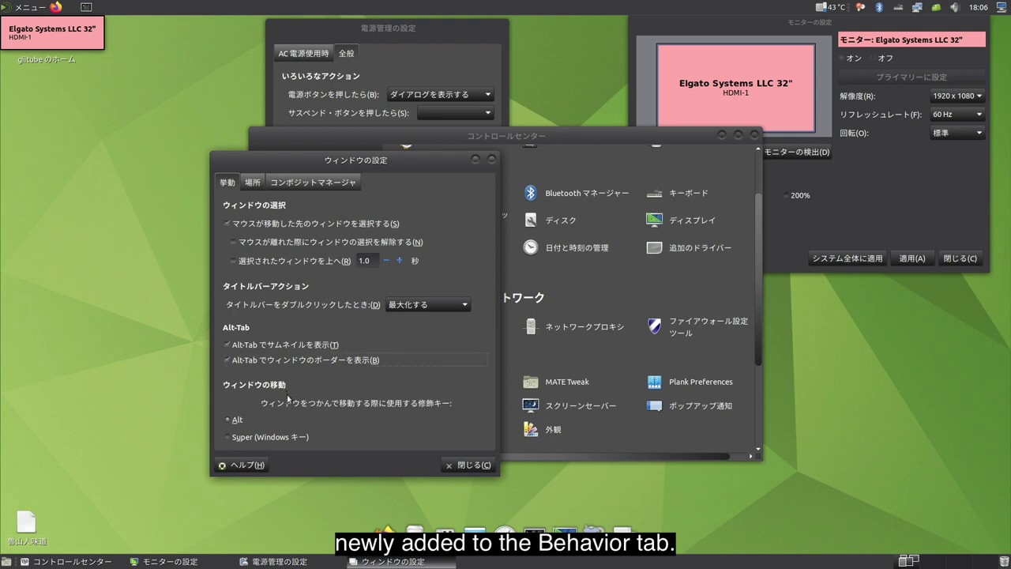
- Cycle repeatedly through the open windows to examine the switcher's thumbnails and window borders, and close the window settings
key("alt+Tab")
key("alt+Tab")
key("alt+Tab")
key("alt+Tab")
key("alt+Tab")
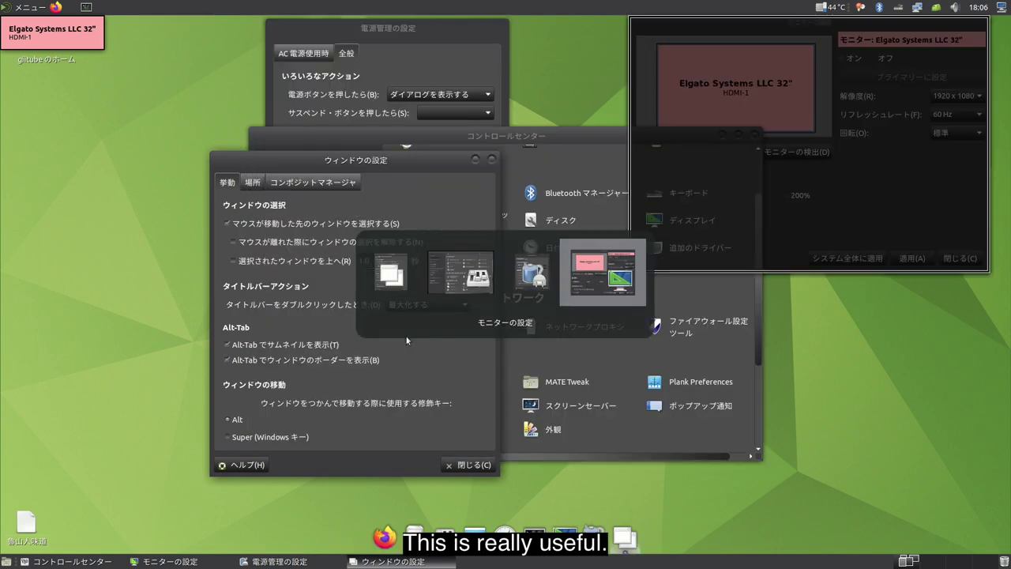
key("alt+Tab")
key("alt+Tab")
key("alt+Tab")
key("alt+Tab")
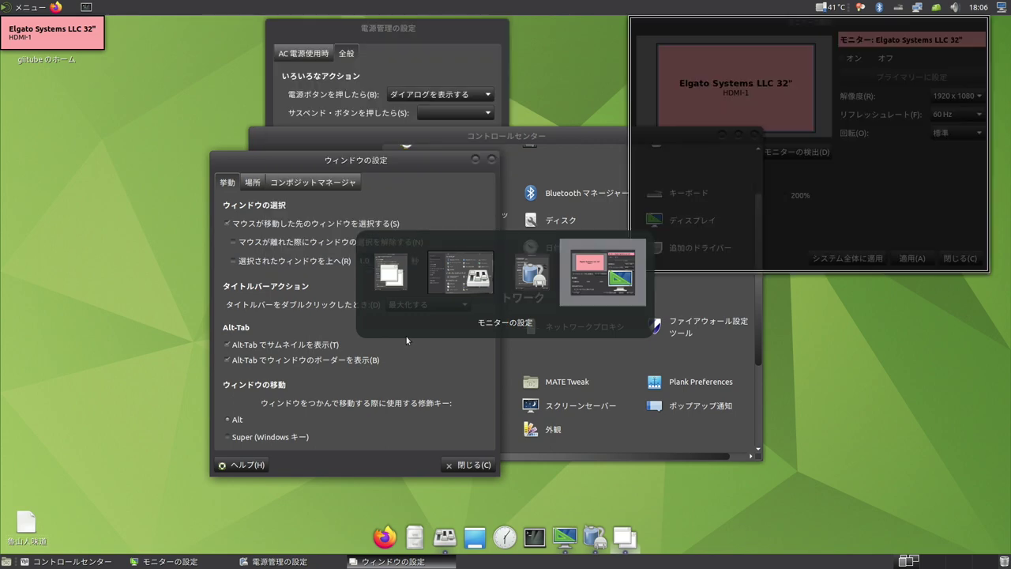
key("alt+Tab")
key("alt+Tab")
key("alt+Tab")
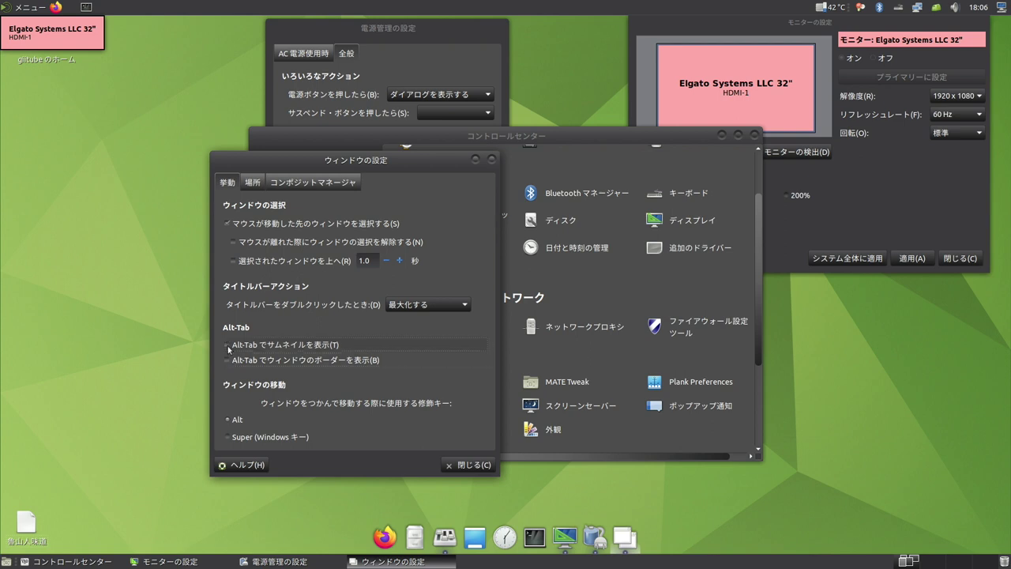
left_click(466, 465)
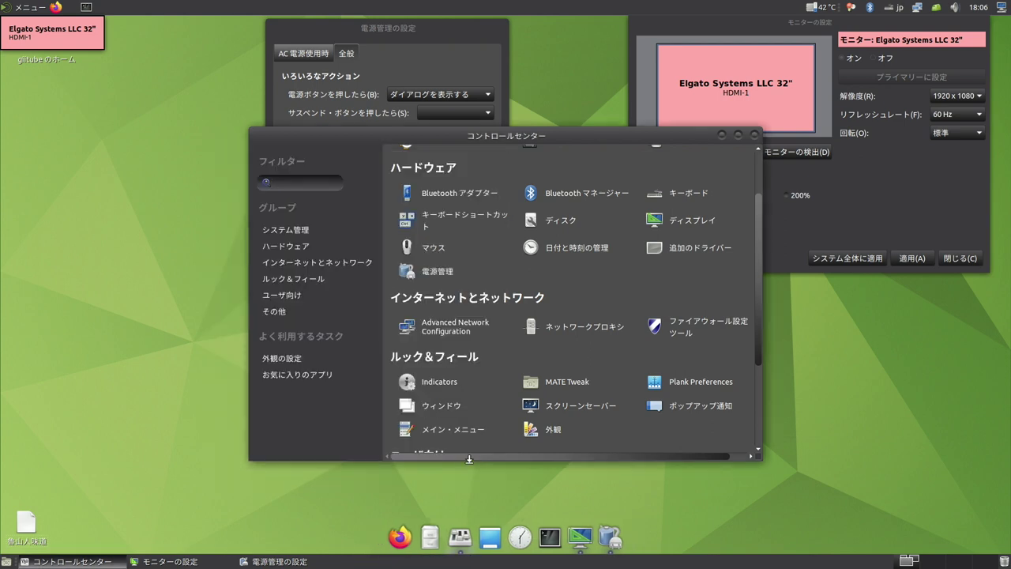
- Examine the interface options (インターフェイス) of the appearance settings, and close both the appearance and display settings
left_click(553, 431)
left_click(150, 51)
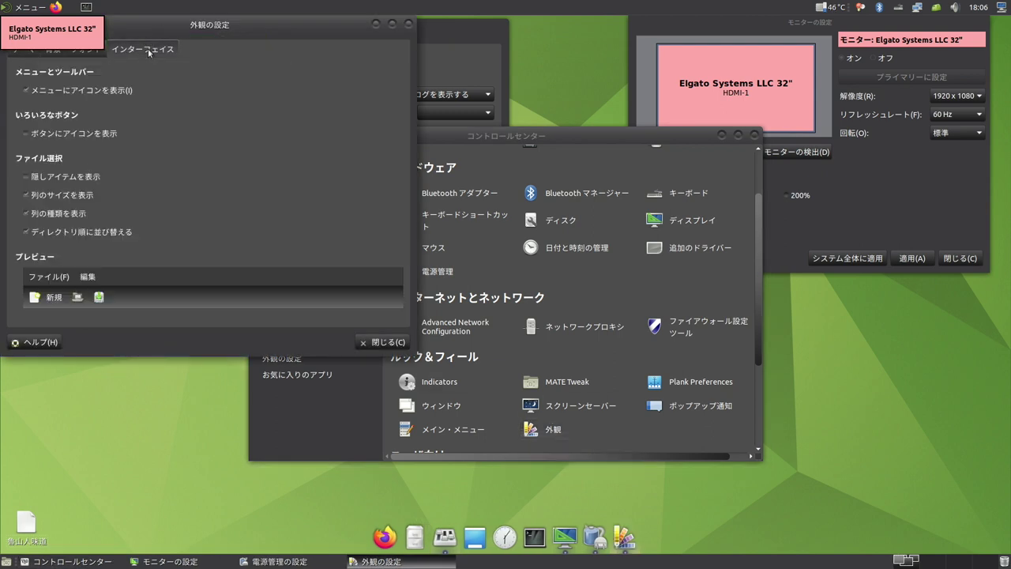
left_click_drag(170, 37, 372, 49)
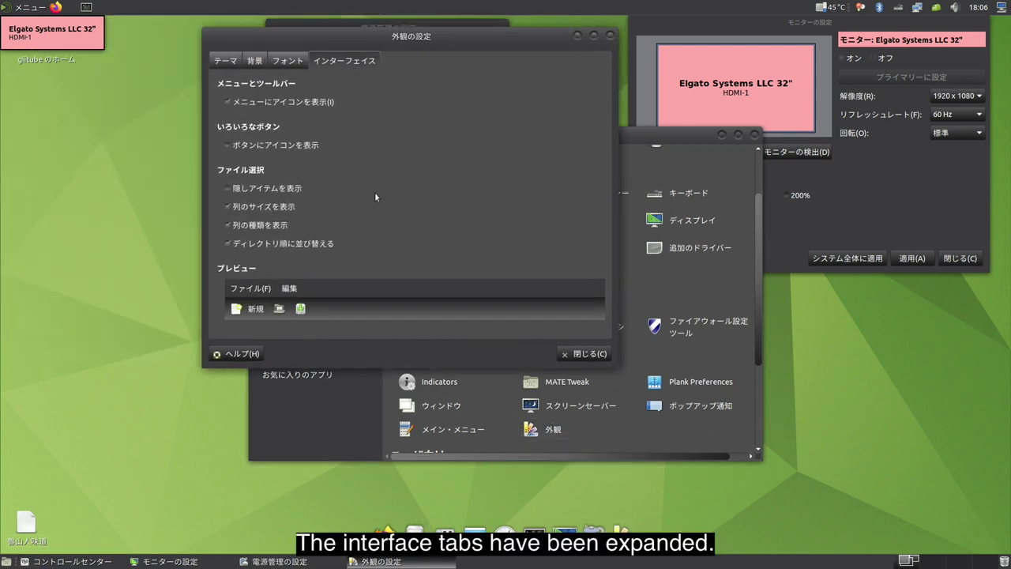
left_click(585, 353)
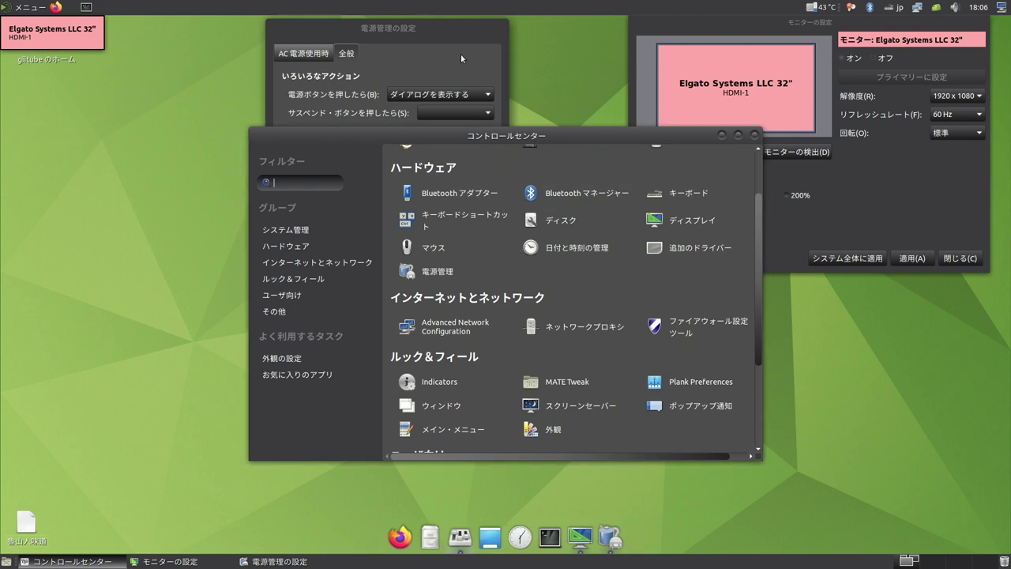
left_click(948, 263)
- Open the file management settings (ファイル管理) and review the default options for the icon, compact, list and tree views
scroll(585, 371, "down", 3)
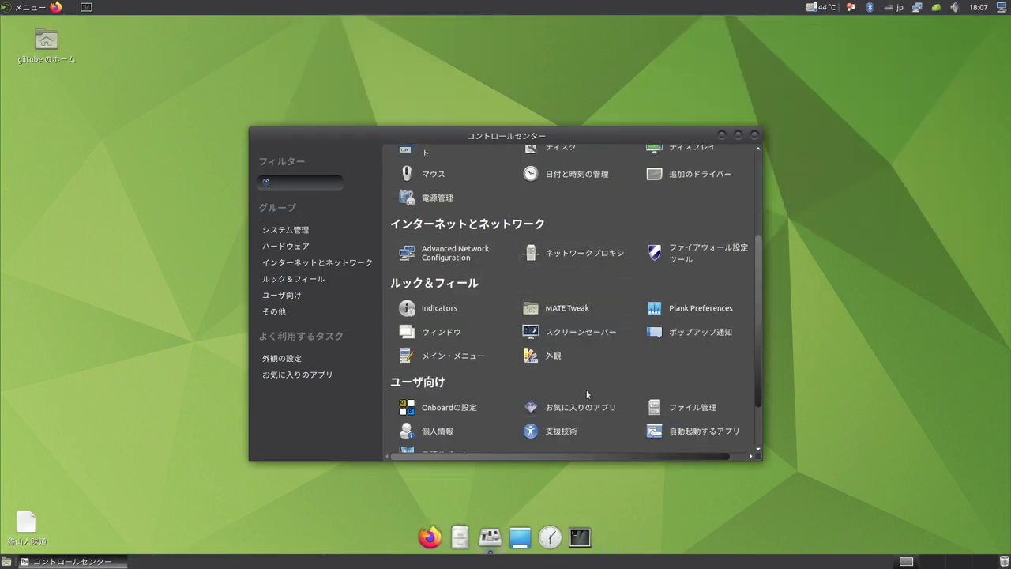
left_click(660, 412)
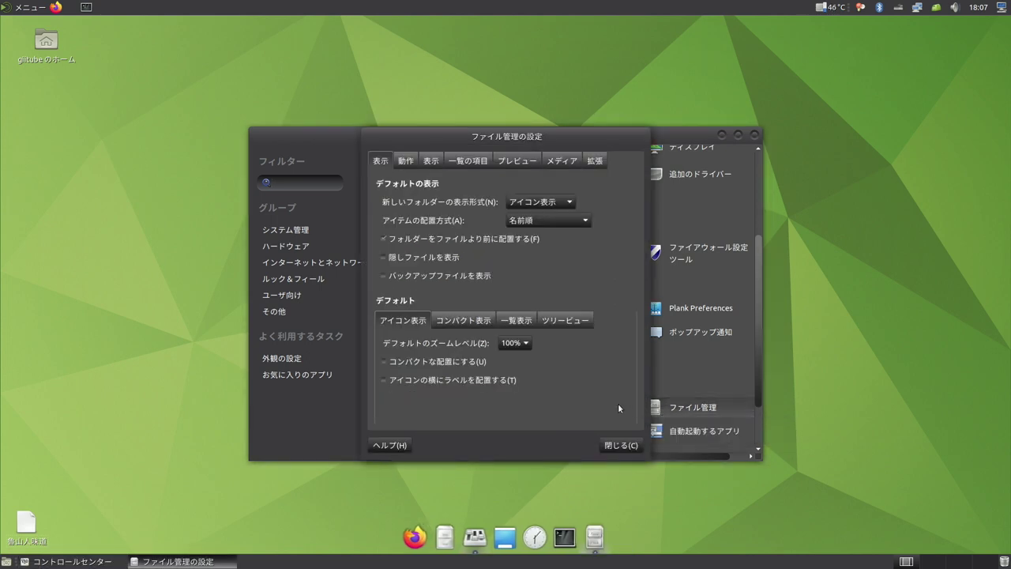
left_click(463, 321)
left_click(515, 324)
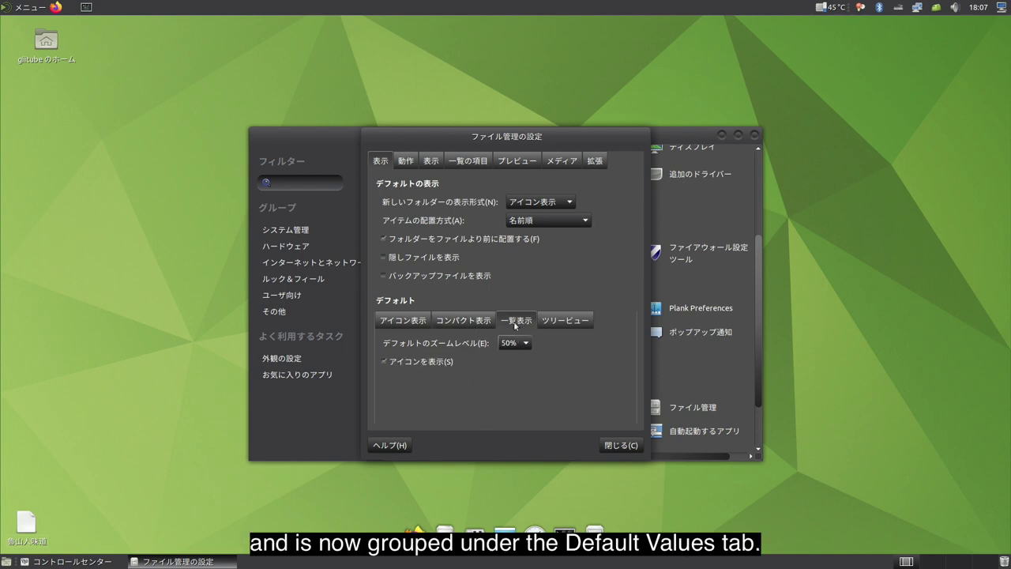
left_click(568, 324)
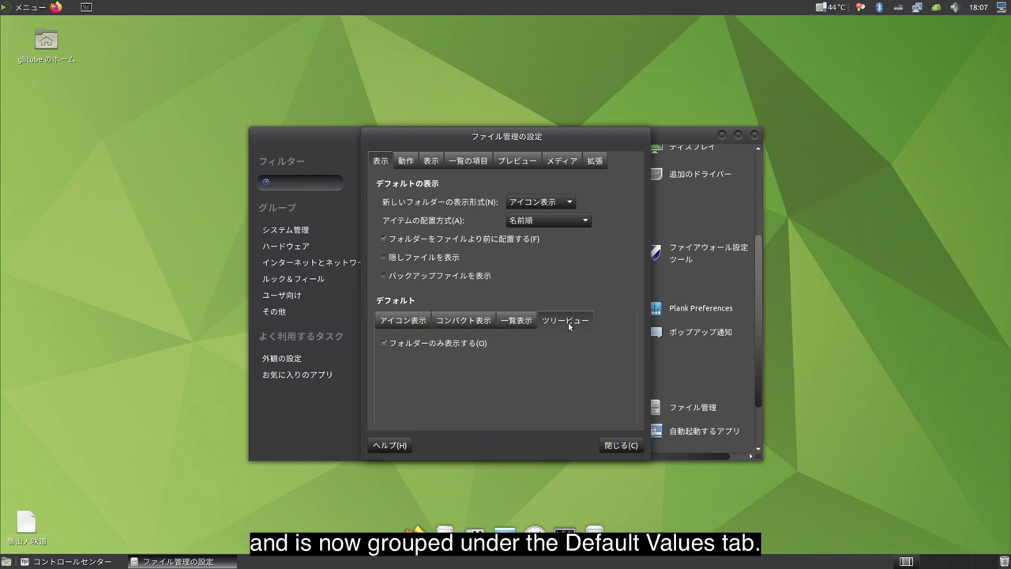
left_click(409, 324)
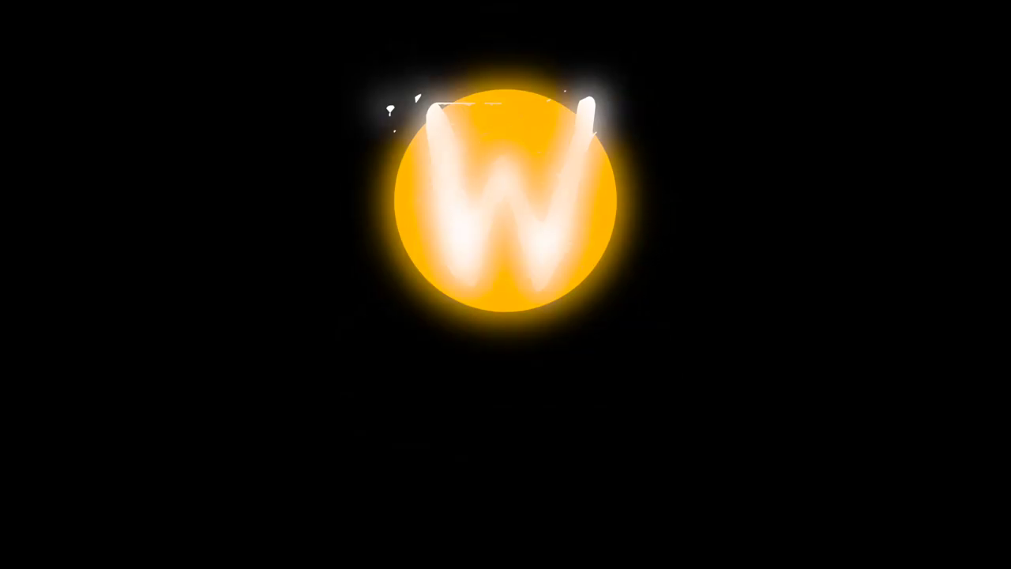